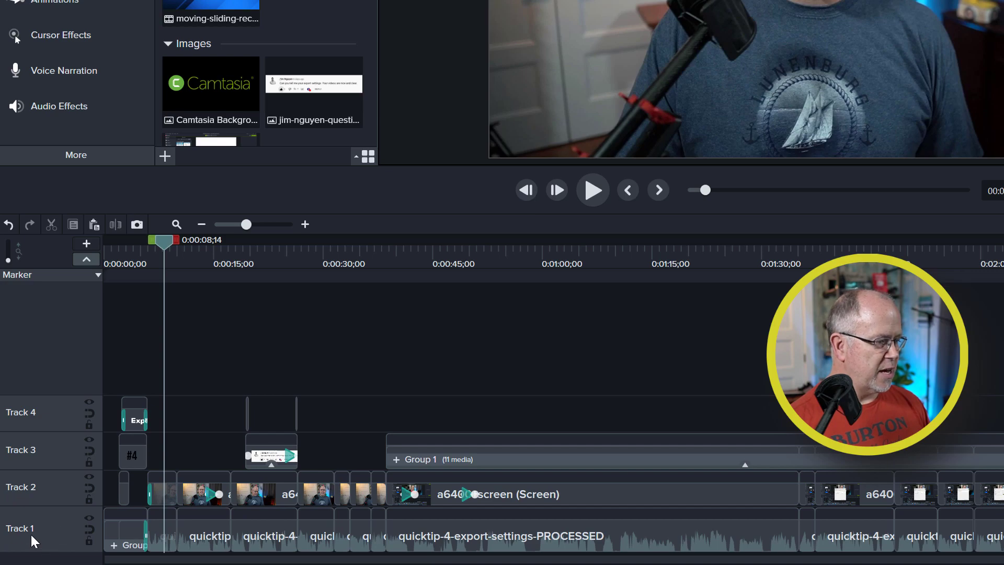
Step: Insert a new empty track below Track 1 and make it taller
right_click(61, 528)
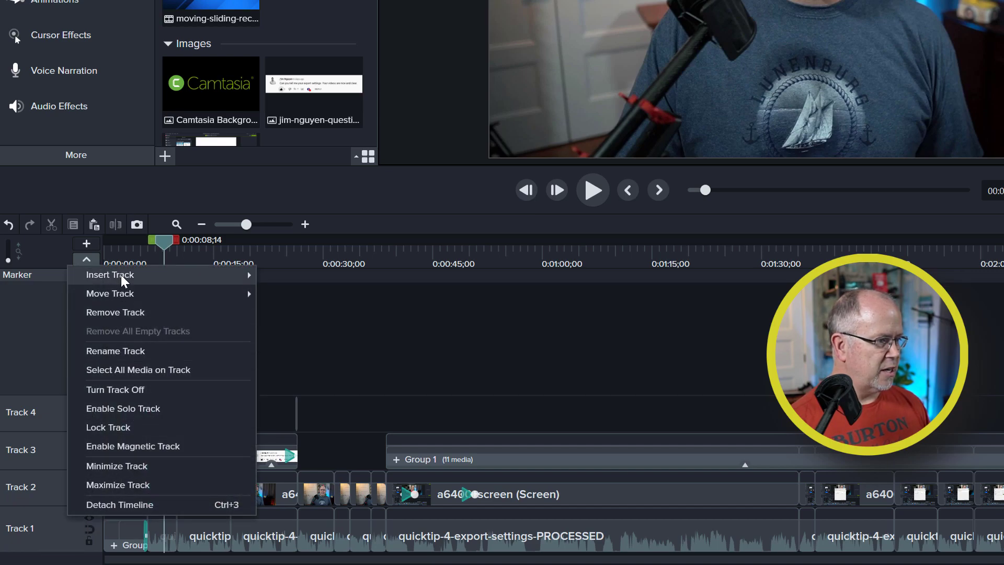
mouse_move(231, 278)
left_click(287, 293)
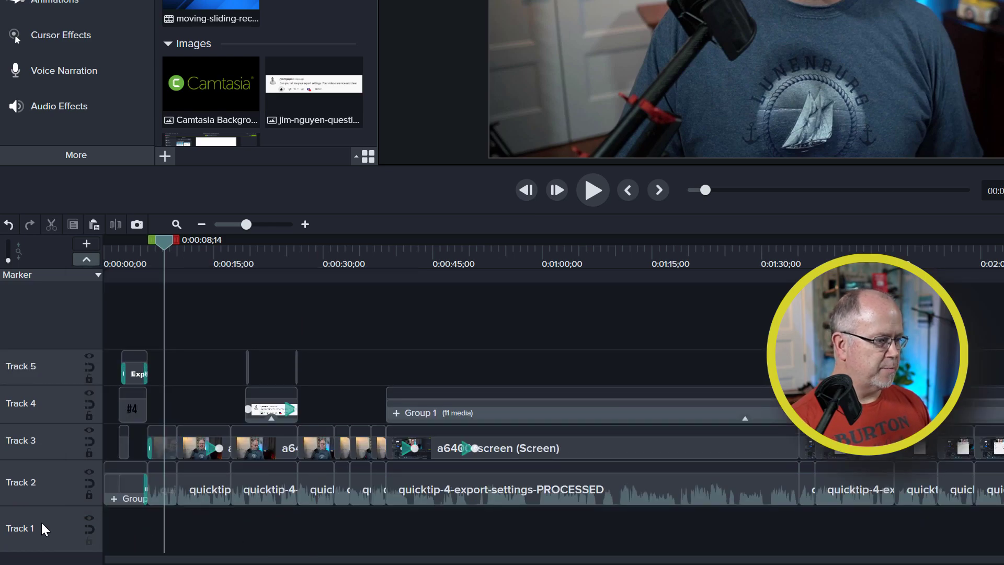
left_click_drag(45, 507, 47, 466)
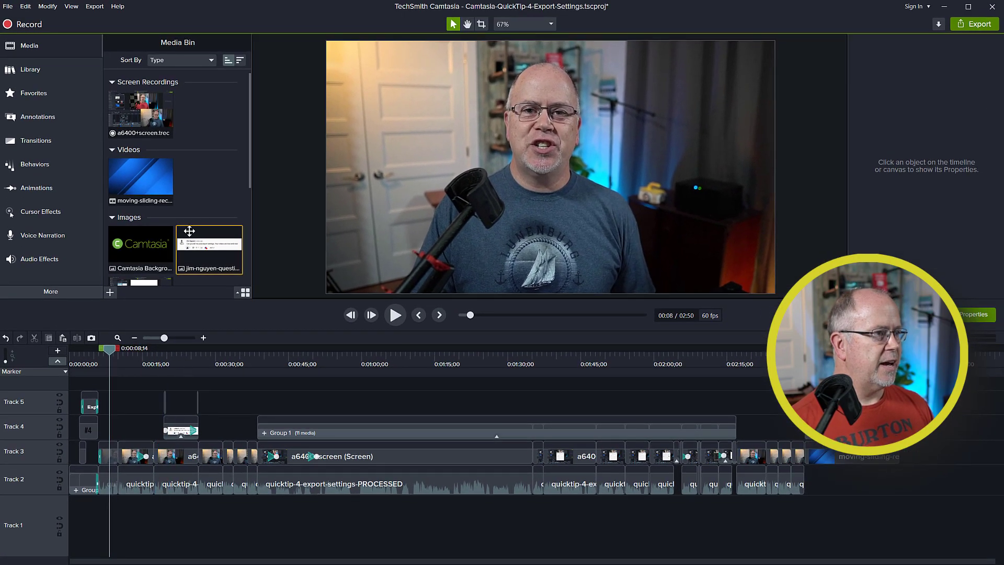
Step: Place the lo-fi relaxing study music from the Media Bin on the new Track 1
left_click_drag(250, 139, 253, 233)
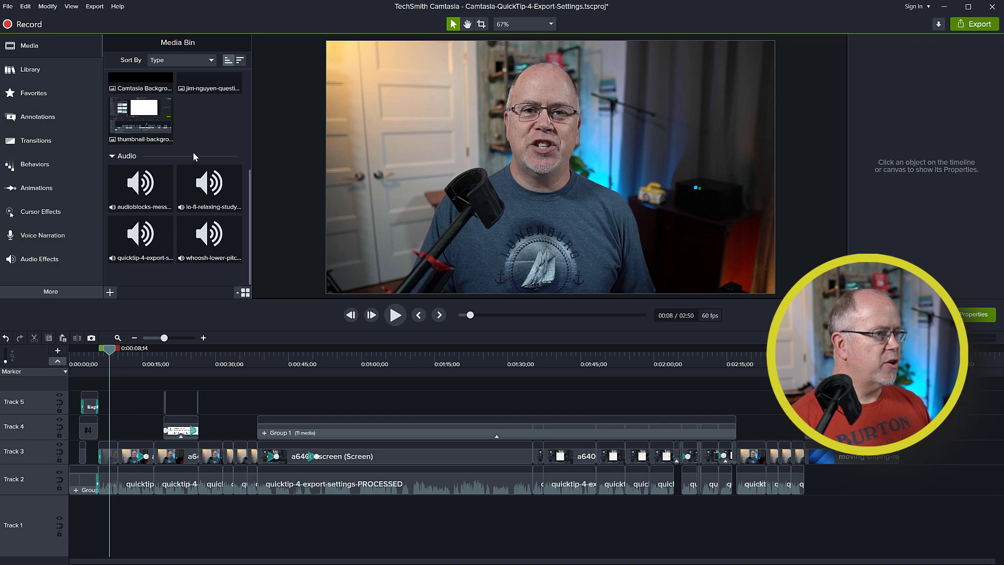
left_click(207, 185)
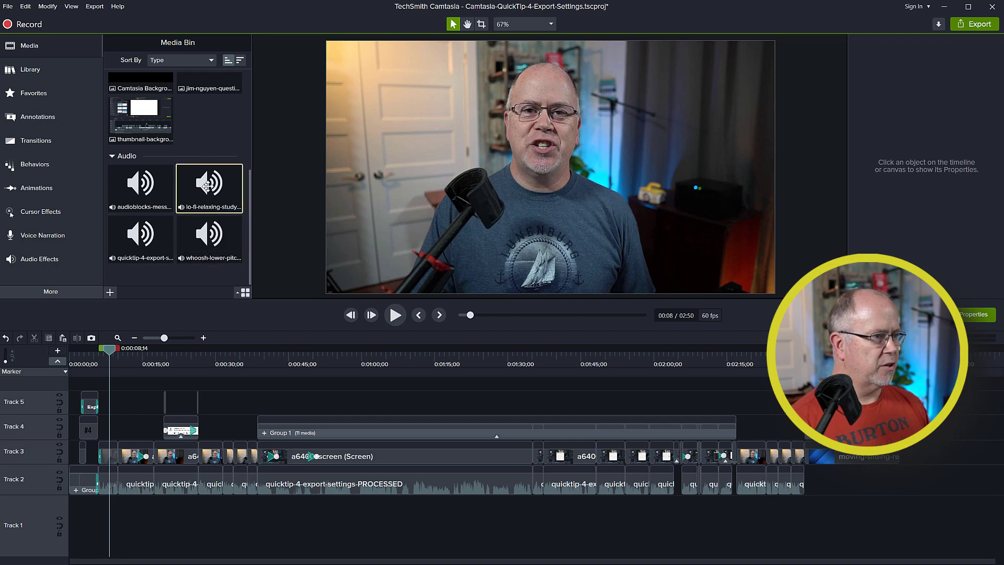
left_click_drag(208, 185, 68, 521)
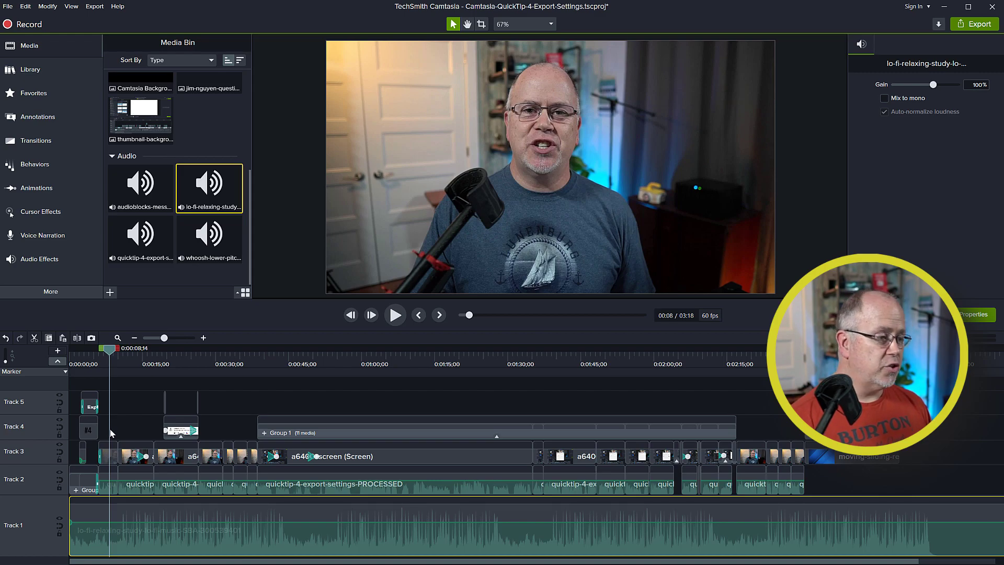
Step: Drop the Fade In audio effect onto the start of the lo-fi music clip on Track 1
left_click(35, 267)
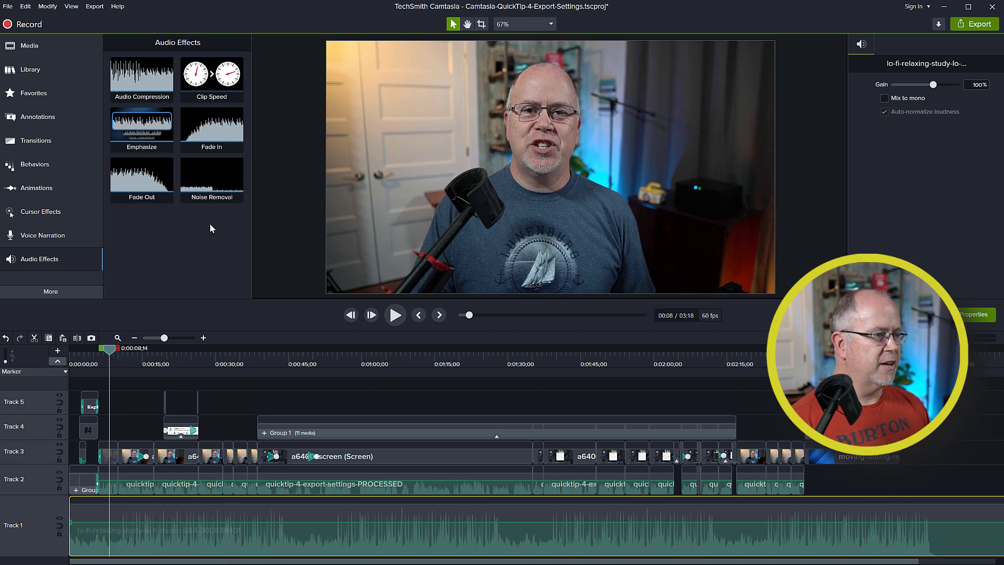
left_click_drag(212, 131, 99, 533)
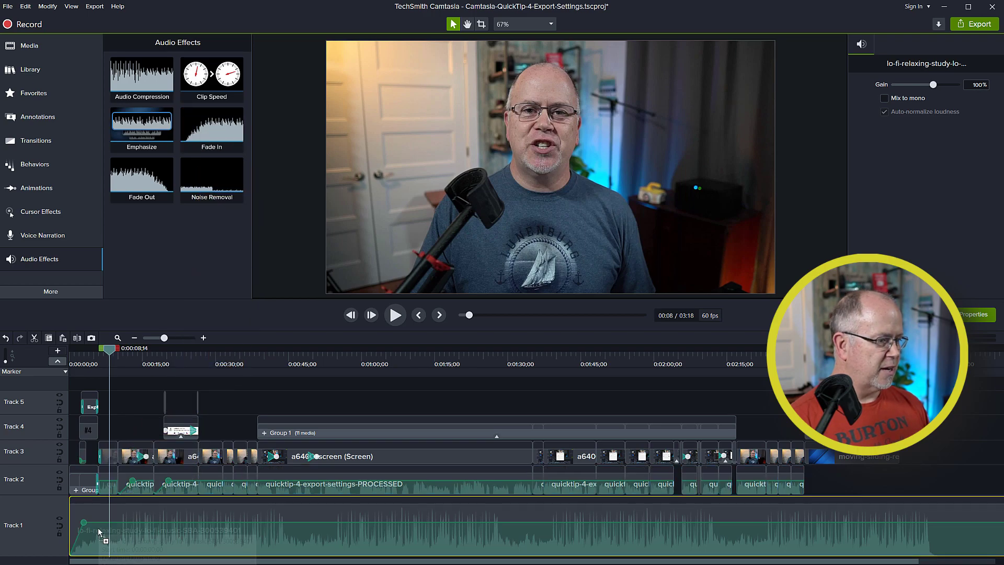
left_click_drag(110, 355, 58, 359)
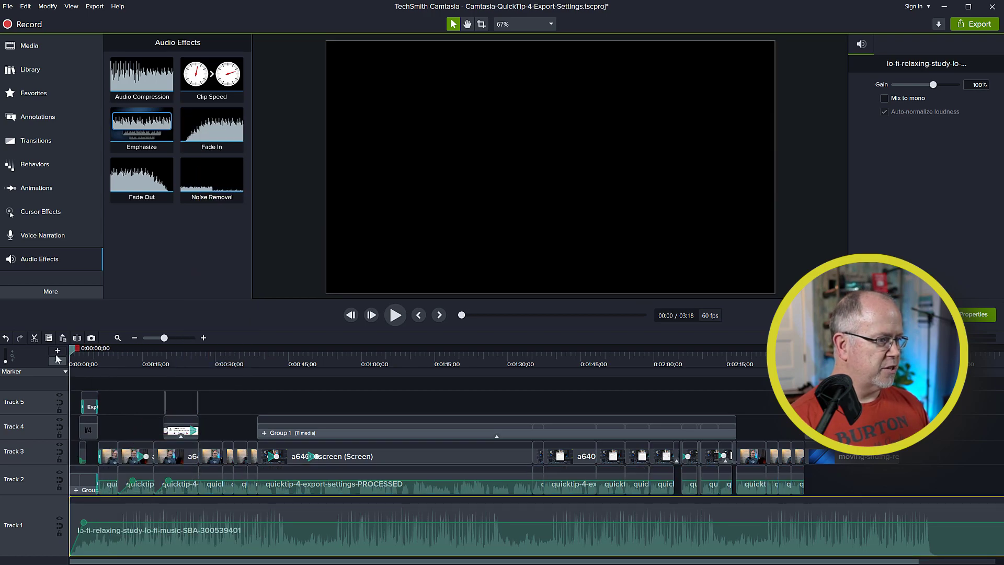
left_click_drag(171, 342, 180, 342)
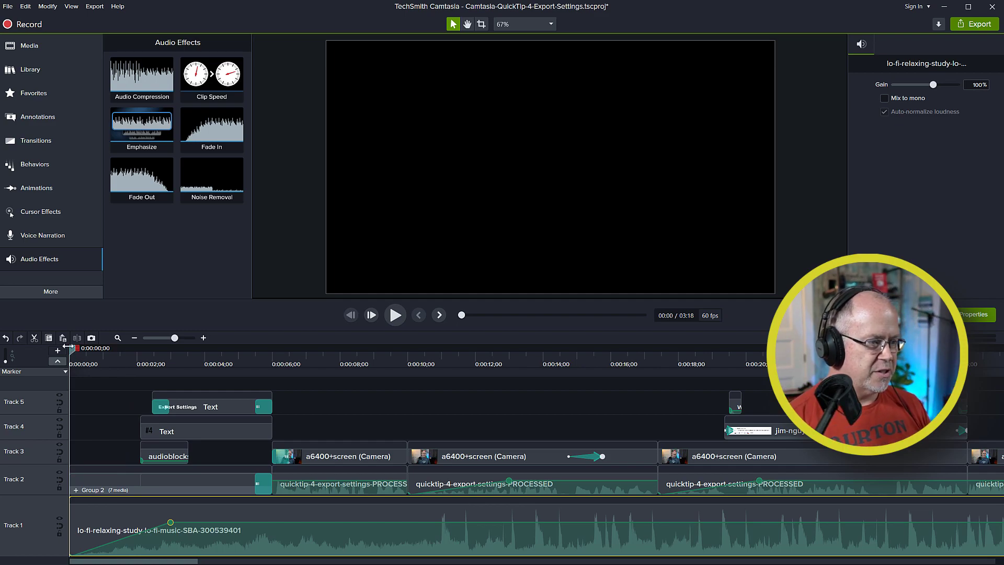
Step: Preview the intro, then position the playhead at about 2:50, where the end screen finishes
key("space")
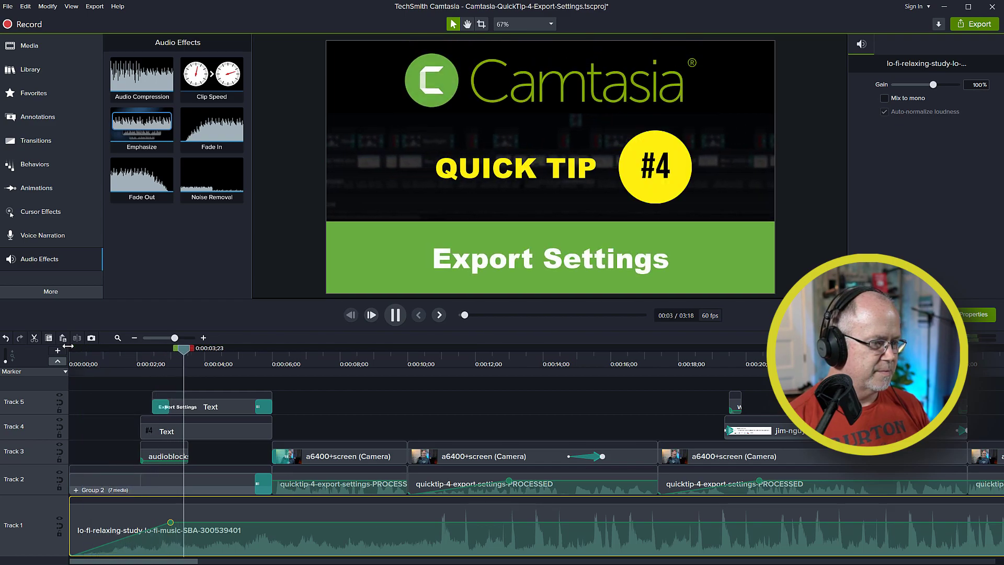
key("space")
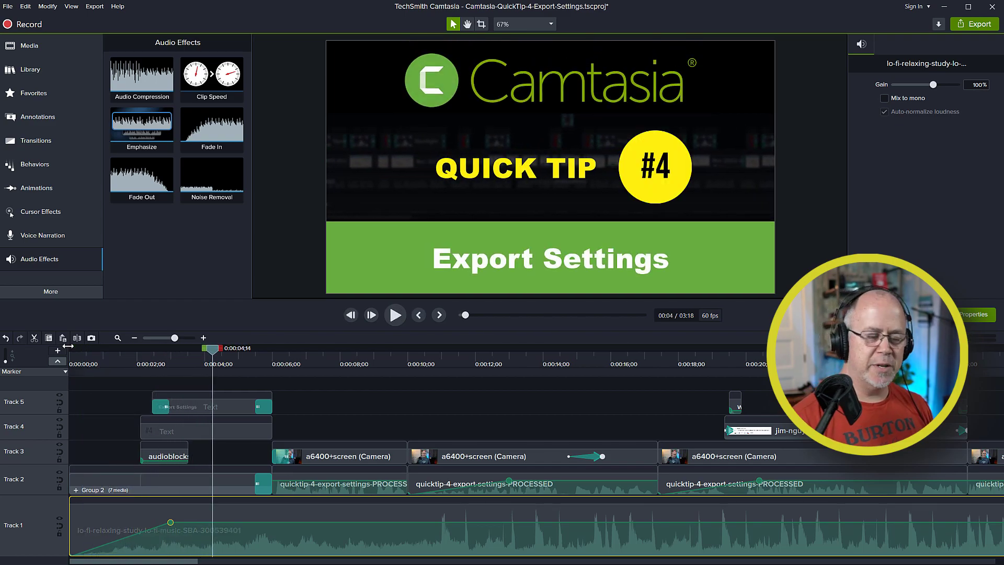
left_click(113, 435)
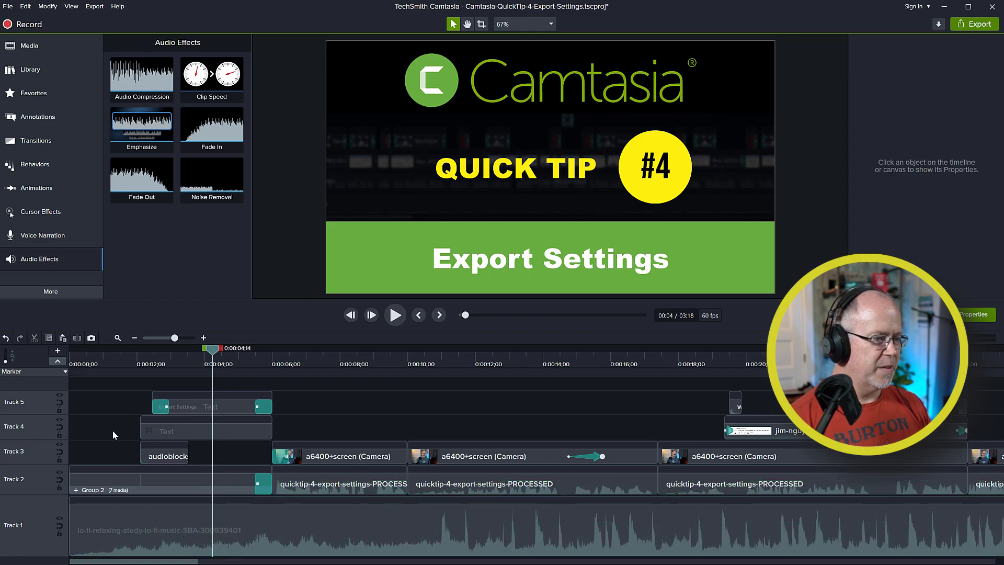
left_click(117, 338)
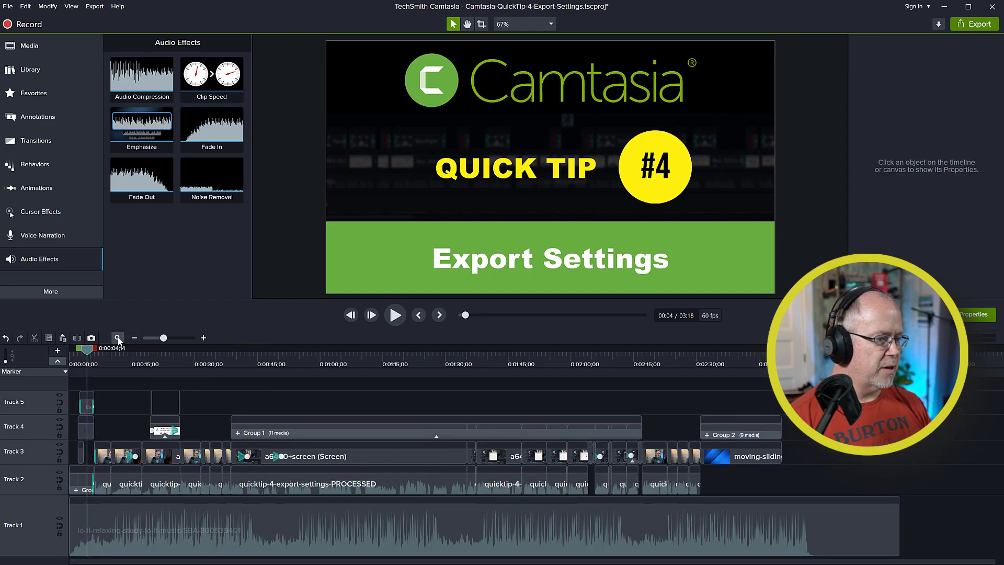
left_click(778, 351)
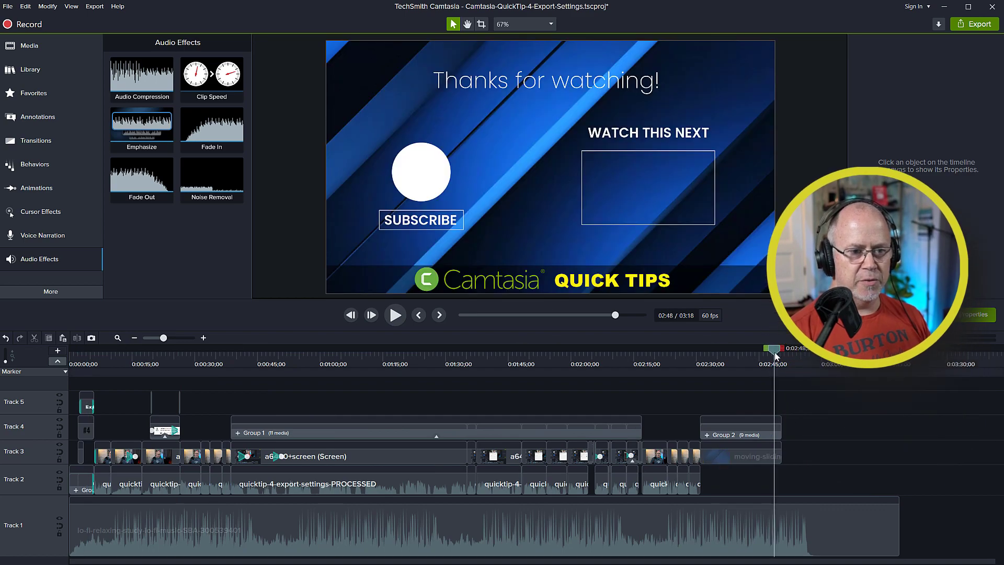
left_click_drag(778, 352, 784, 353)
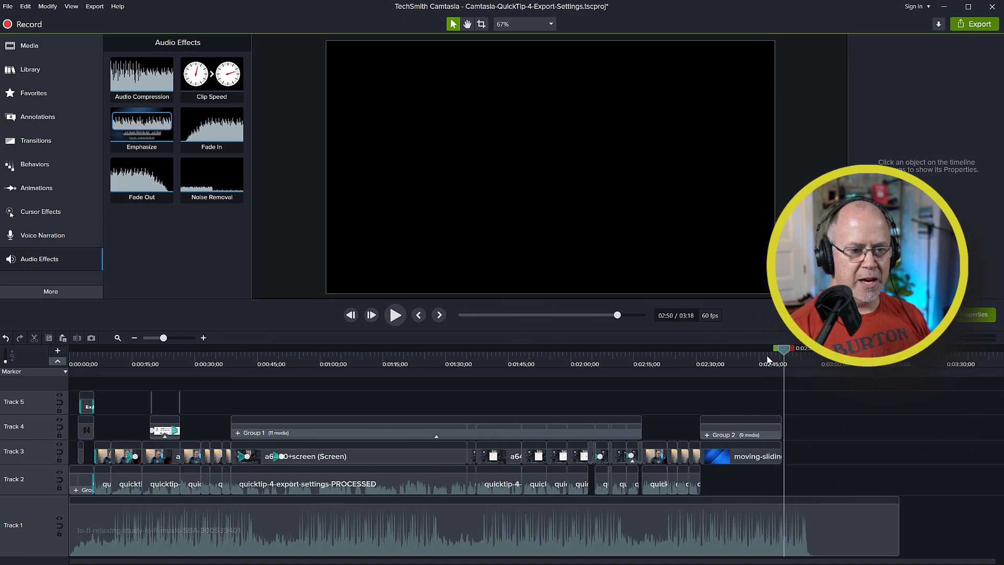
left_click(177, 339)
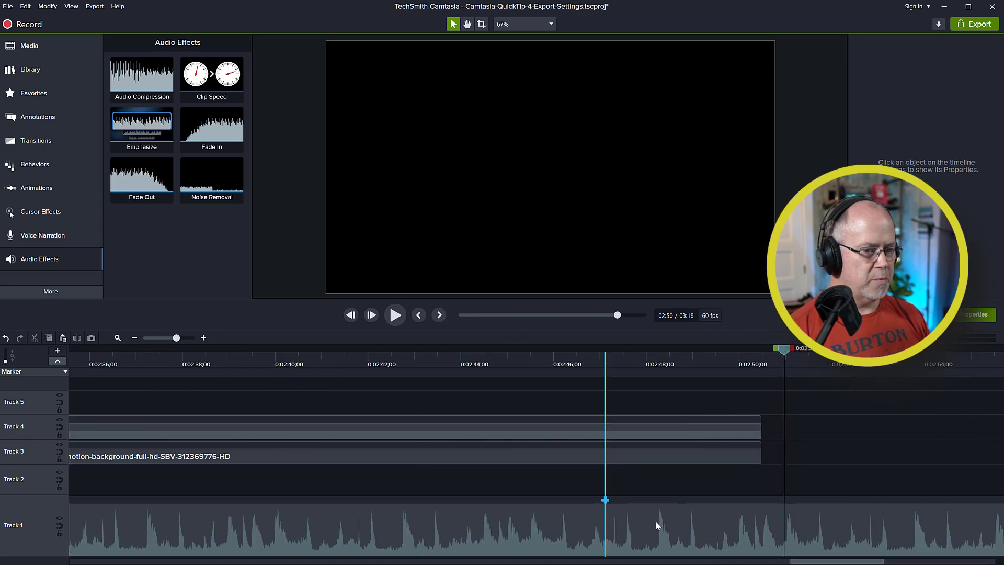
left_click_drag(811, 562, 821, 563)
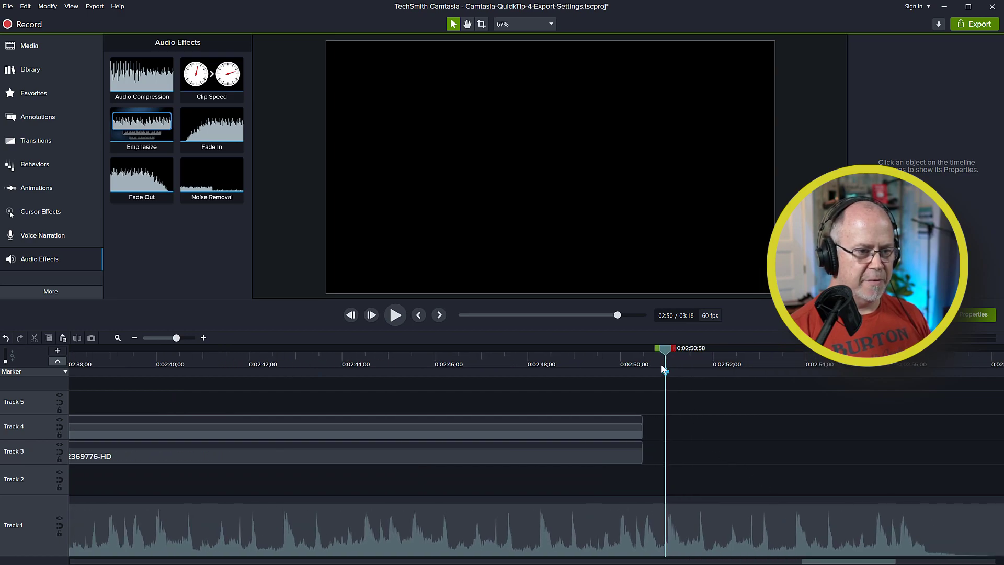
left_click_drag(665, 350, 600, 354)
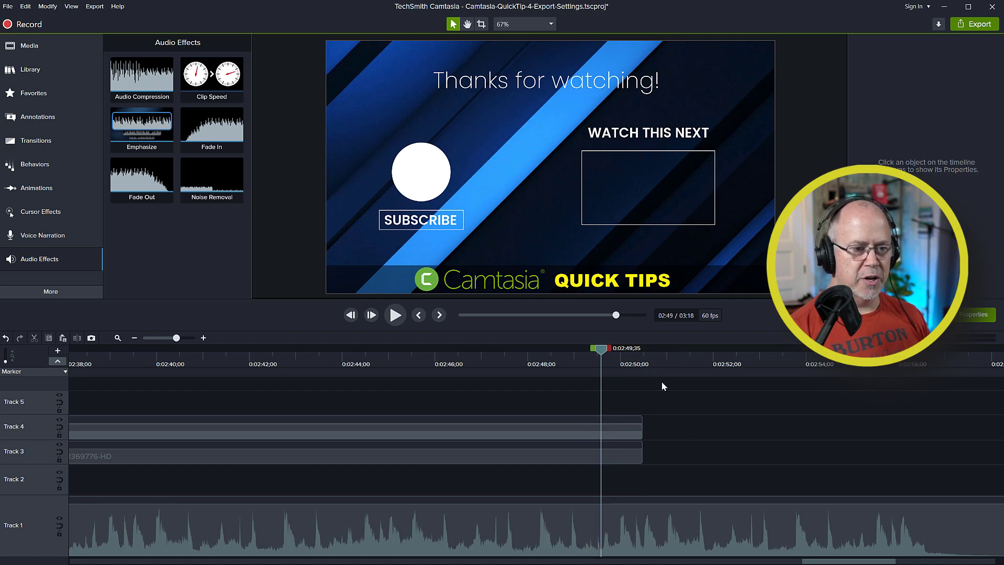
left_click(654, 361)
Step: Split the lo-fi music at 2:50, delete the leftover piece, and align its end with the other clips
left_click(710, 526)
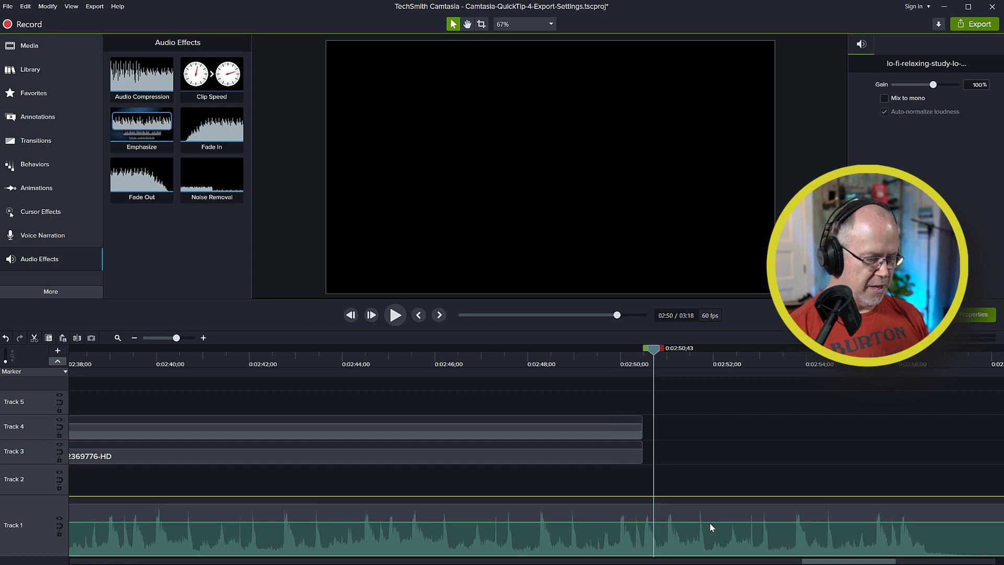
key("s")
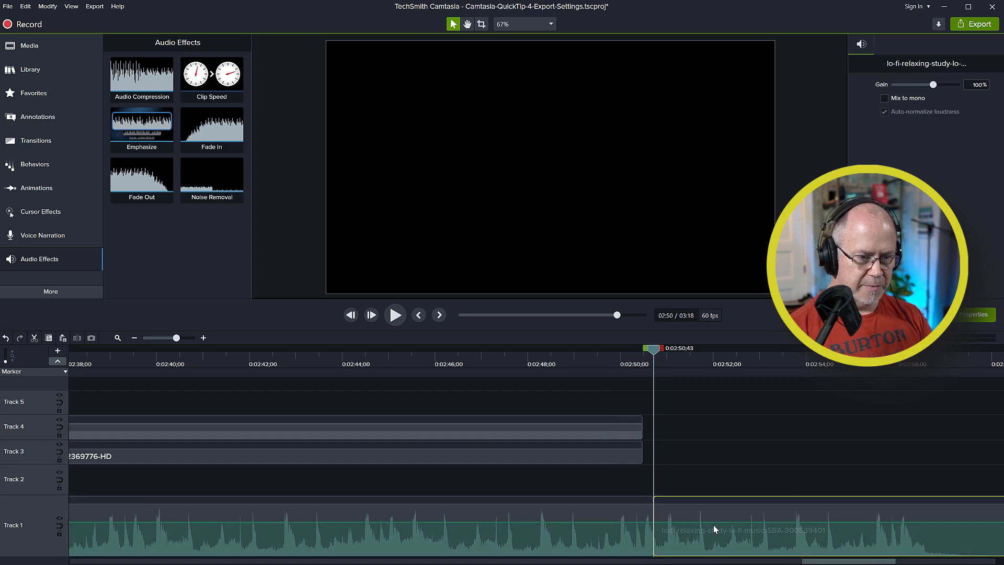
key("Delete")
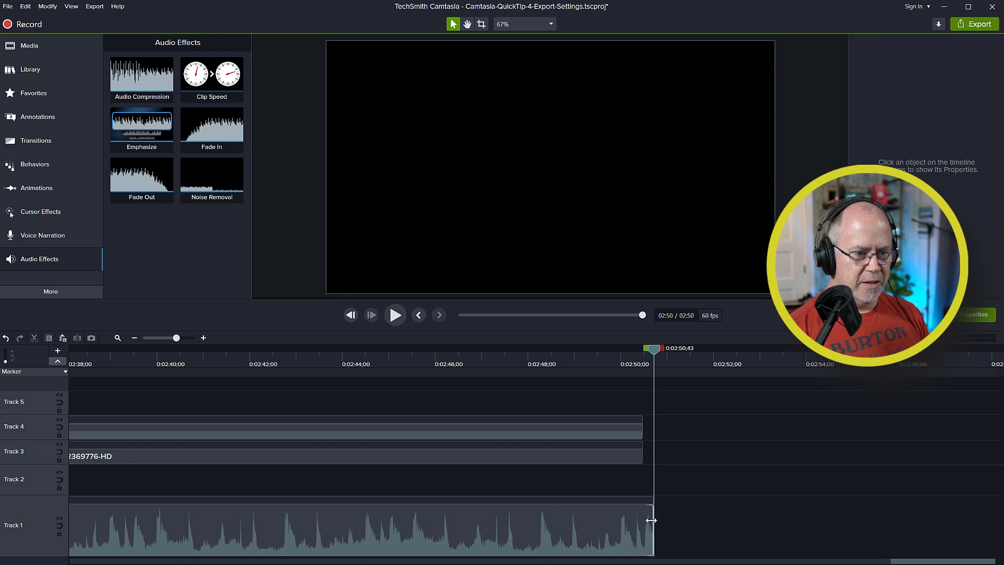
mouse_move(651, 520)
left_mouse_down()
mouse_move(625, 520)
mouse_move(642, 520)
left_mouse_up()
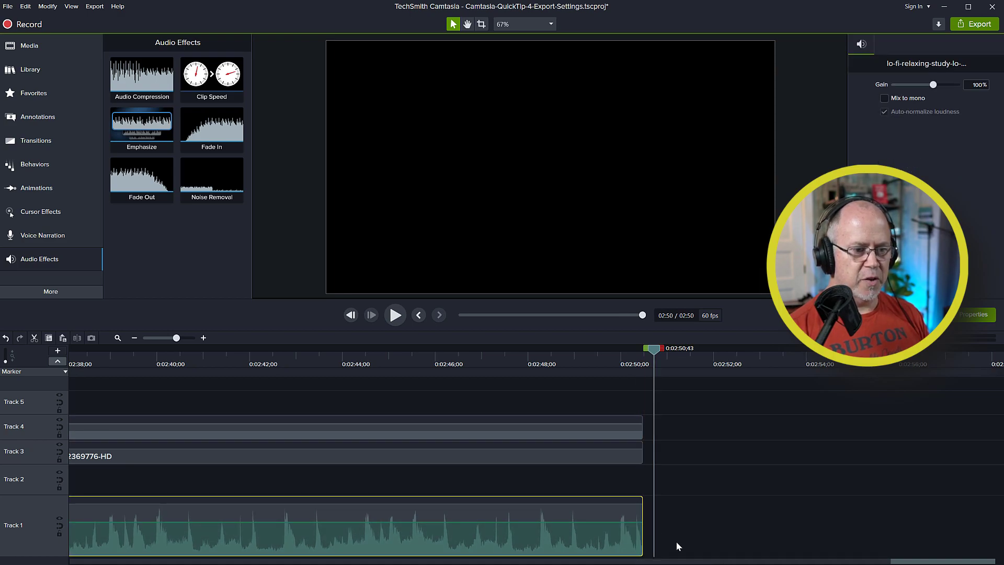
left_click(598, 362)
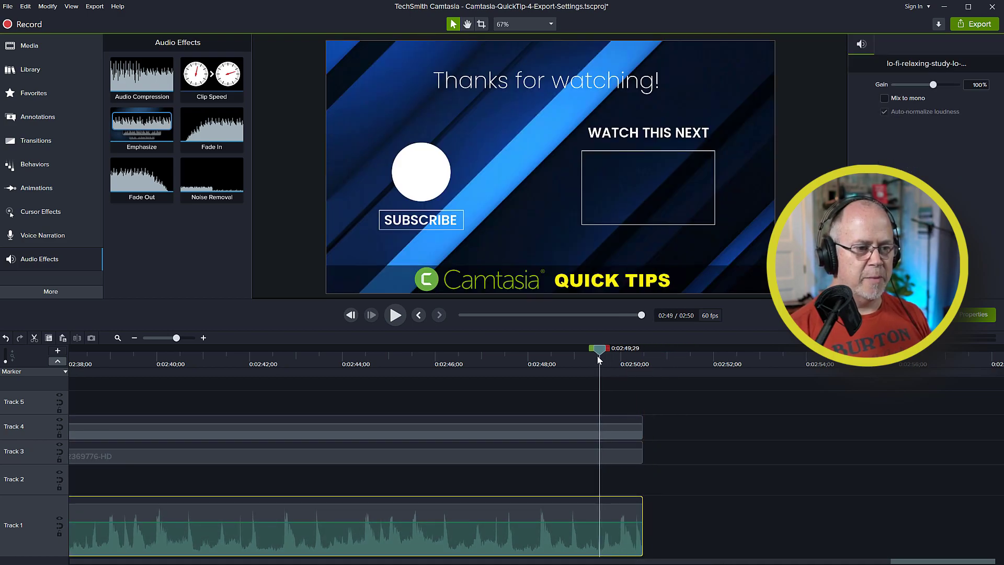
Step: Add a Fade Out effect to the music's end and play back from 2:47 to hear it
key("space")
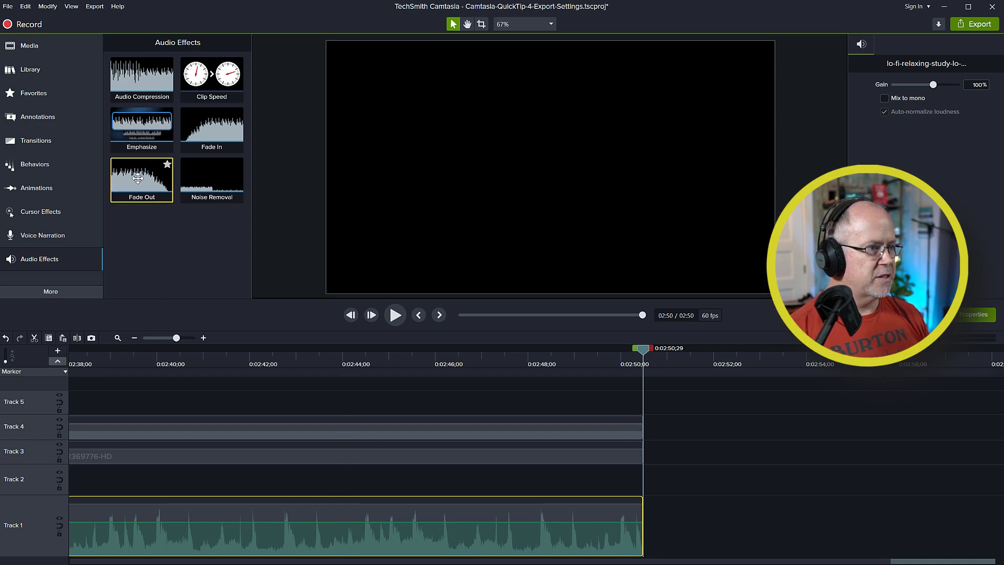
left_click_drag(138, 178, 609, 519)
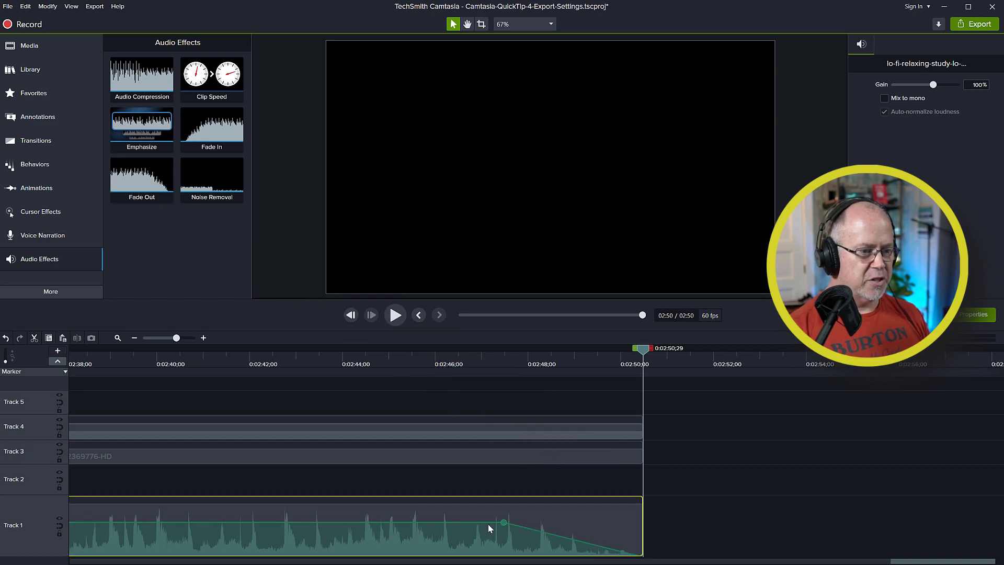
left_click(485, 359)
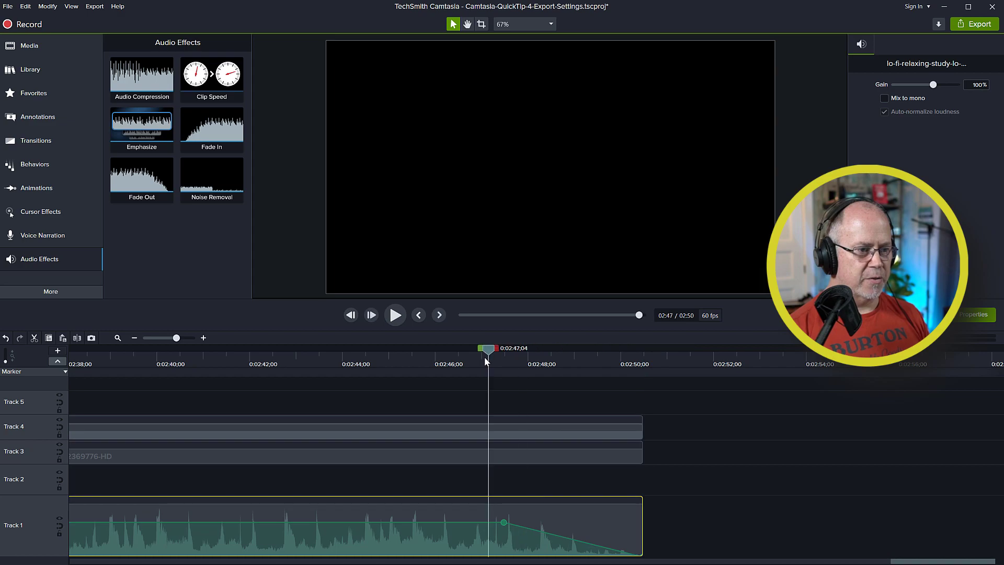
key("space")
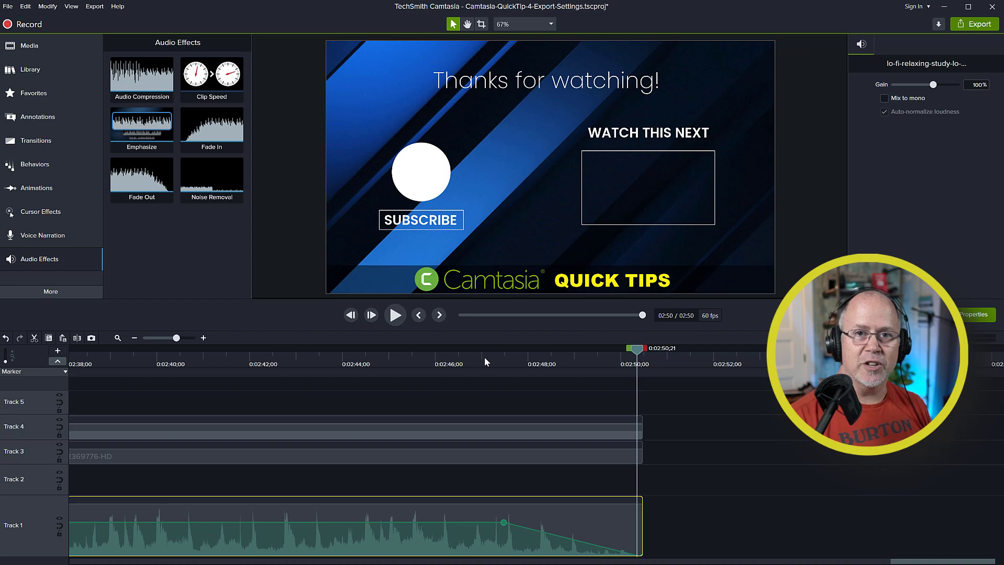
Step: Delete the faded music clip and drag a fresh lo-fi study audio from Media onto Track 1
left_click(116, 338)
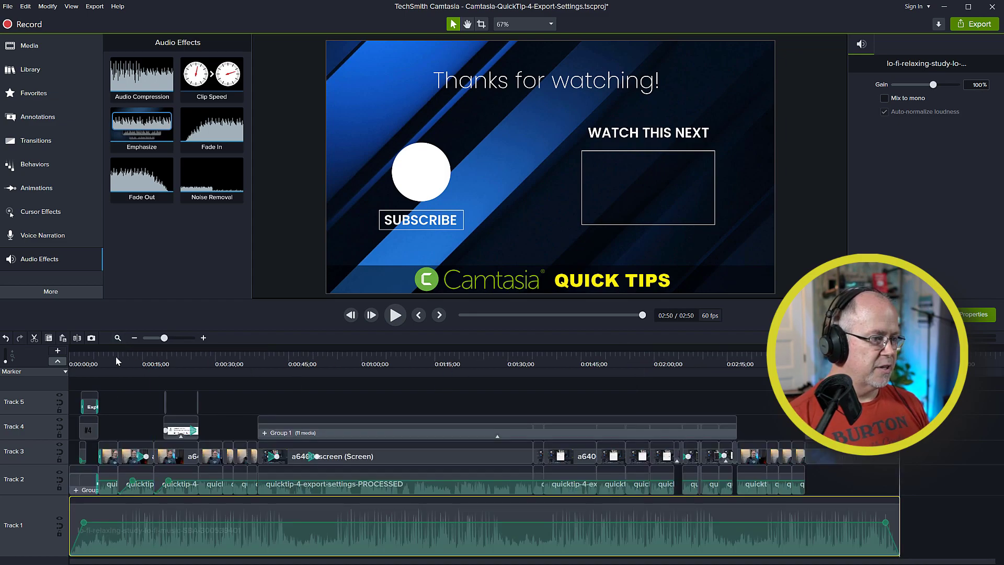
left_click_drag(101, 356, 54, 360)
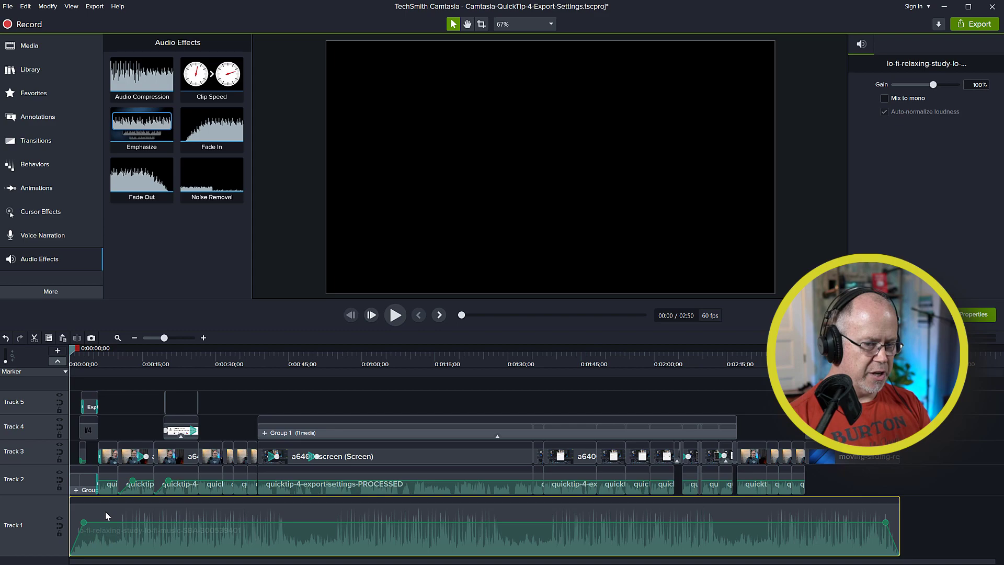
key("Delete")
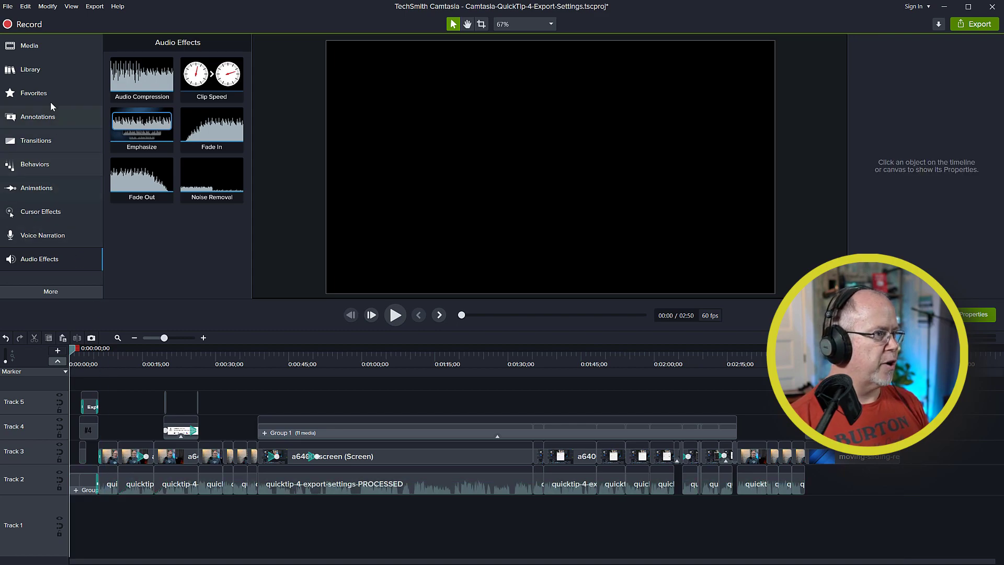
left_click(30, 46)
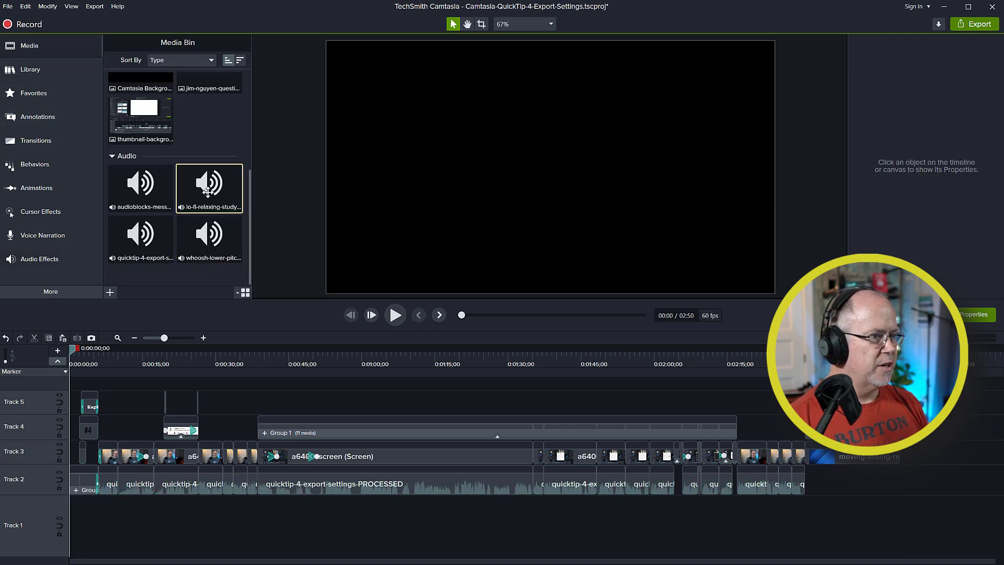
left_click_drag(208, 192, 67, 523)
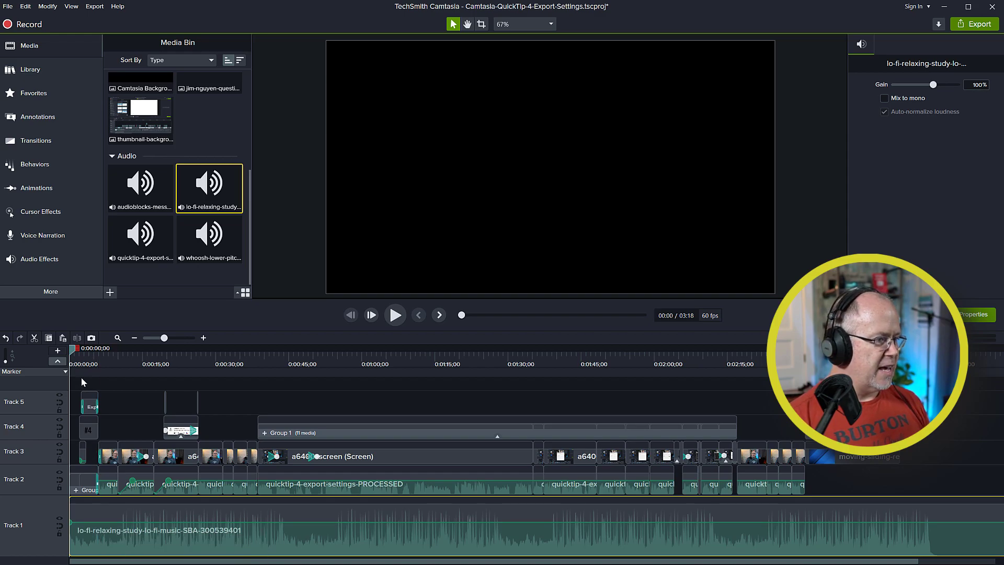
Step: Add an audio point near the music's start, drop the first point to 0%, and shorten the fade to about half a second
left_click(177, 337)
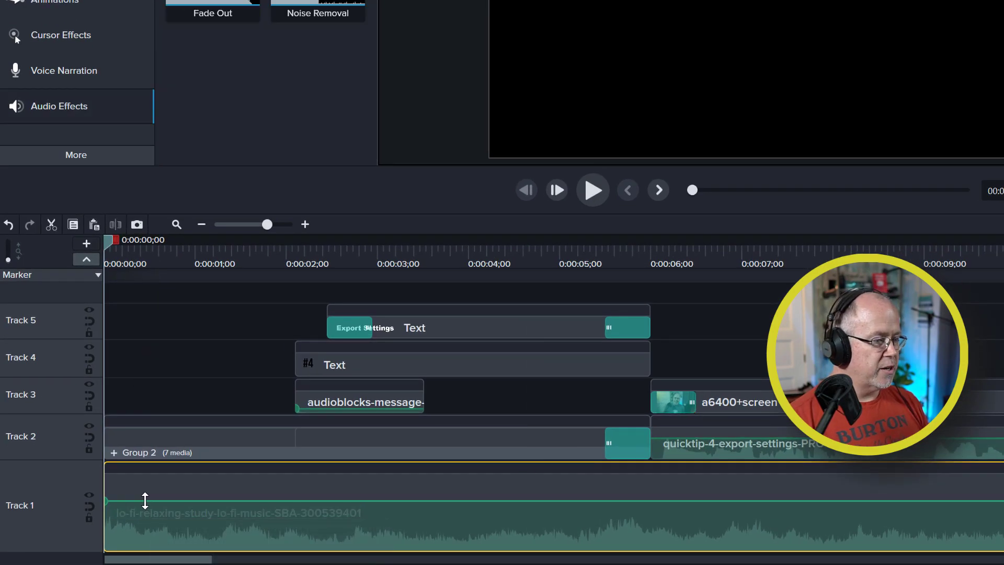
right_click(262, 502)
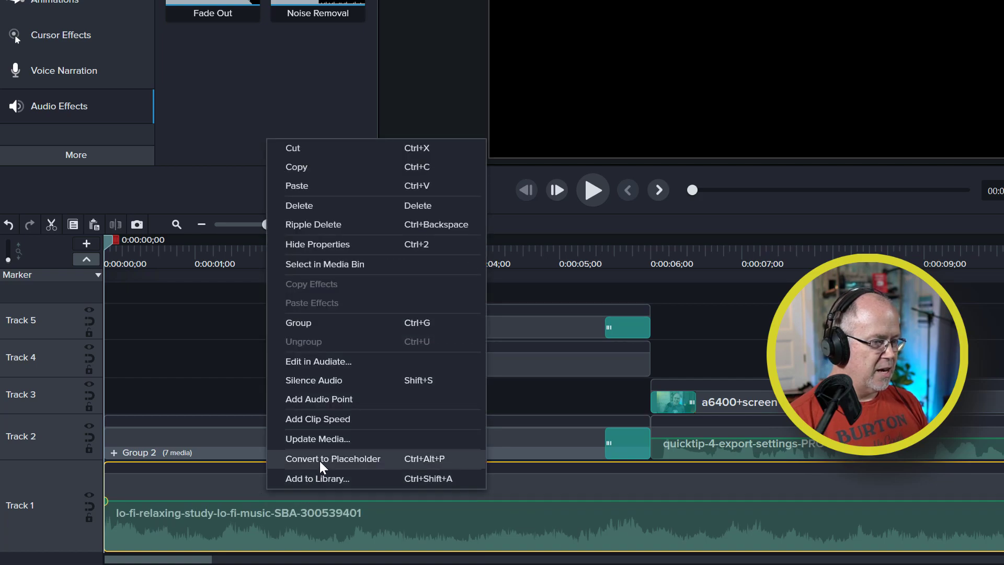
left_click(326, 400)
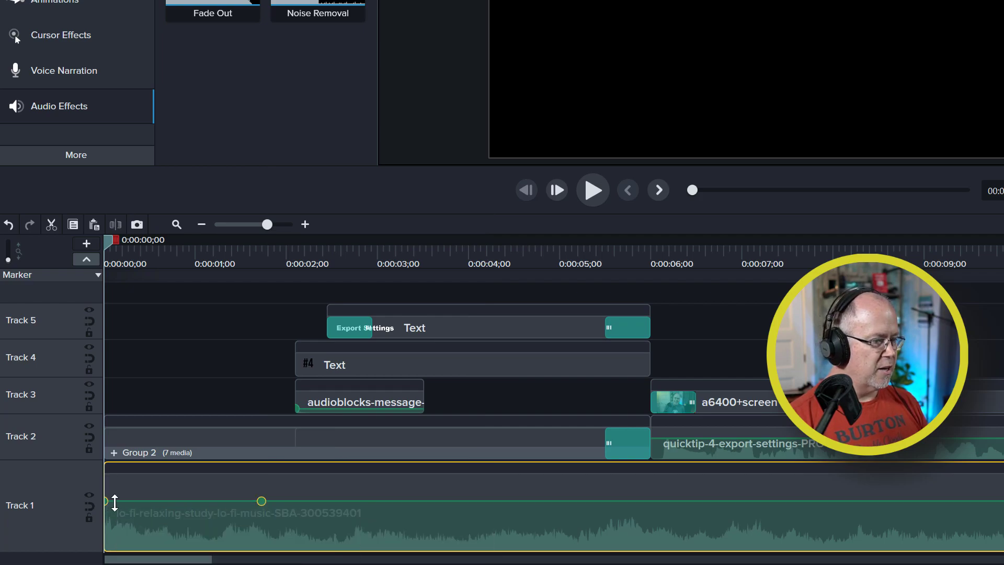
left_click_drag(261, 502, 231, 501)
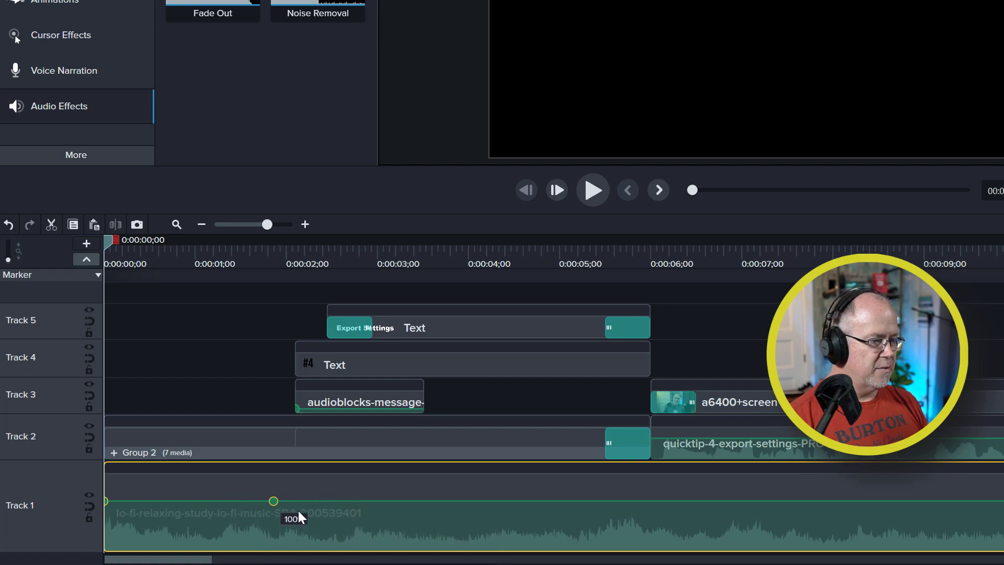
left_click_drag(364, 514, 285, 501)
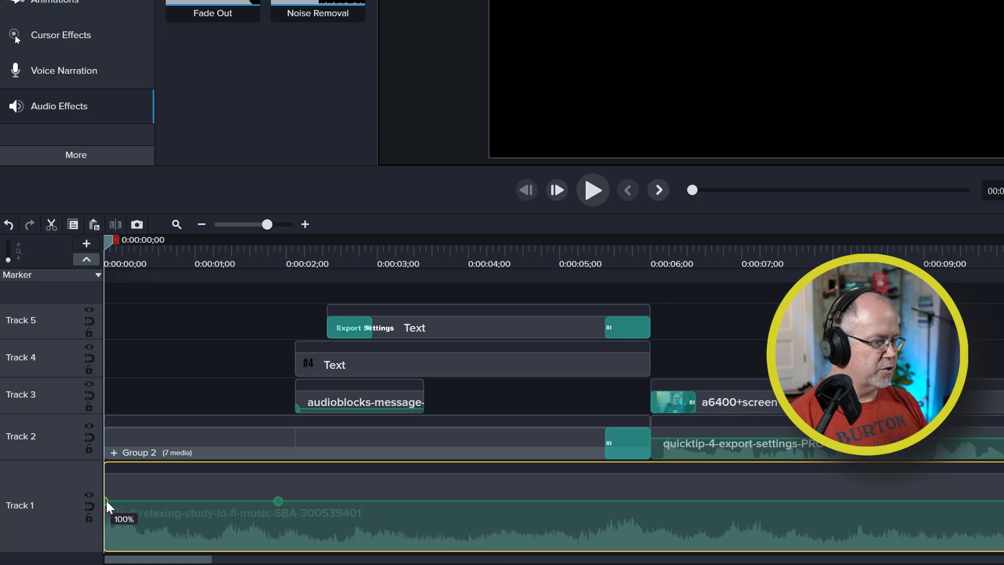
left_click_drag(106, 500, 97, 559)
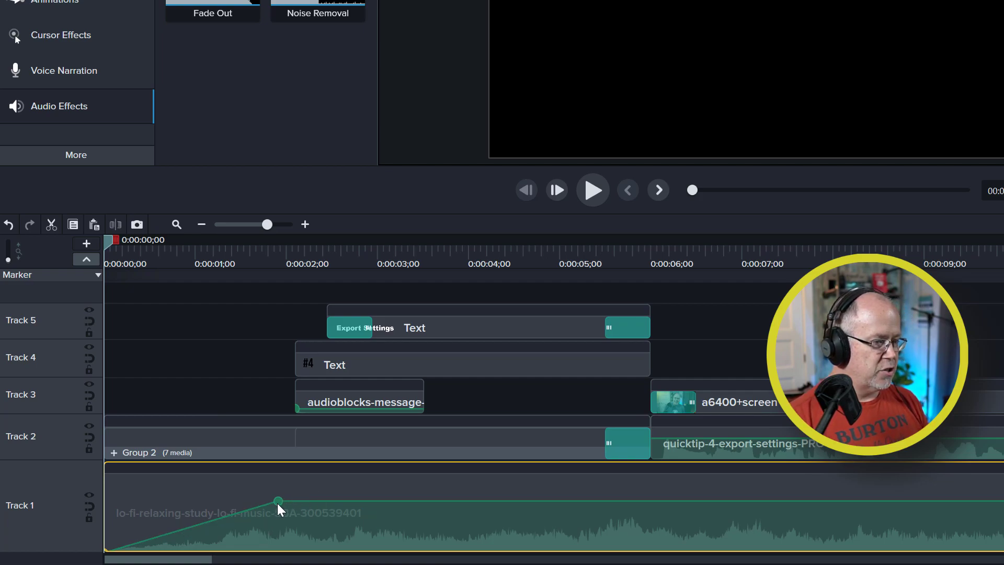
left_click_drag(278, 501, 156, 502)
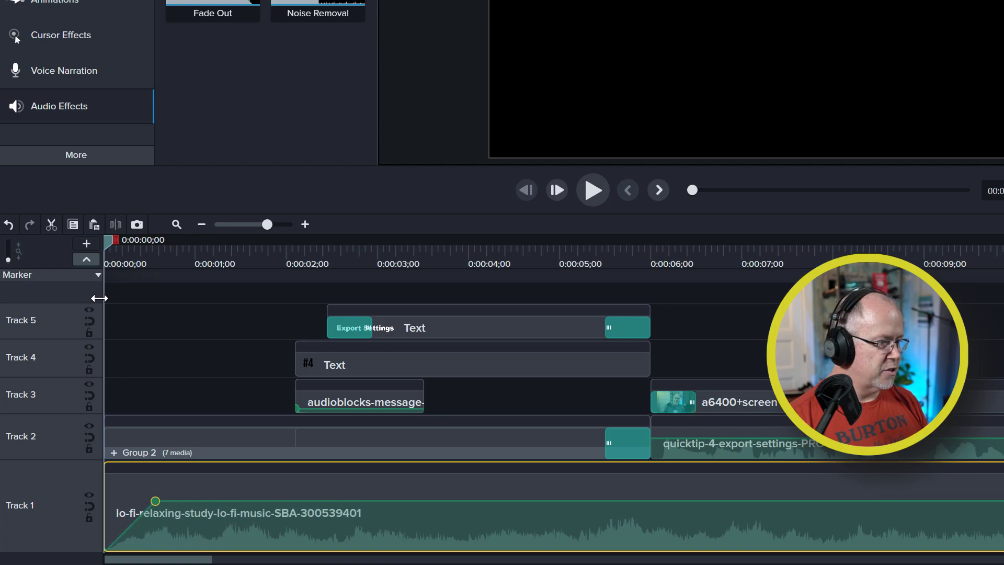
Step: Preview the opening and lengthen the music's fade-in slightly
key("space")
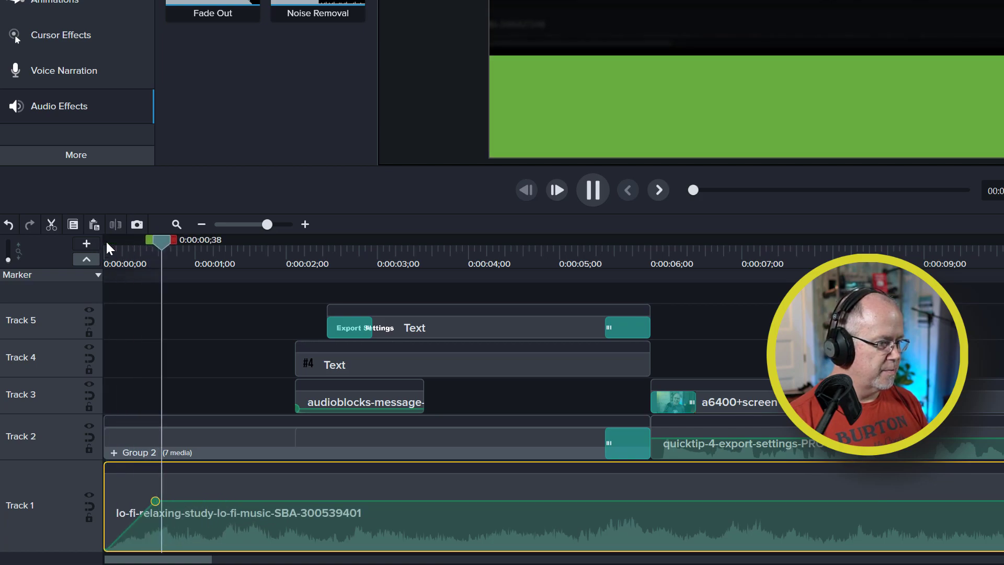
key("space")
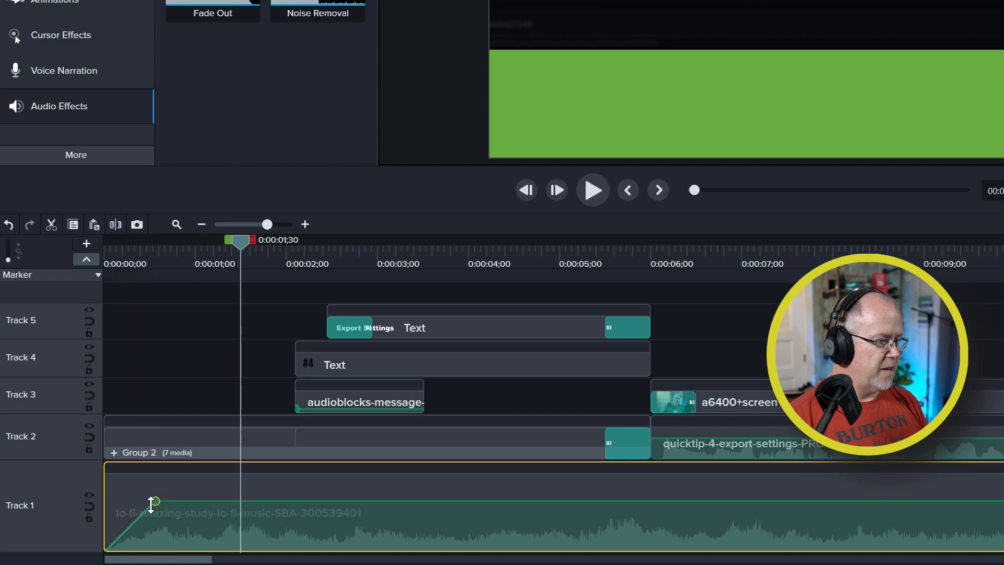
left_click_drag(156, 501, 186, 503)
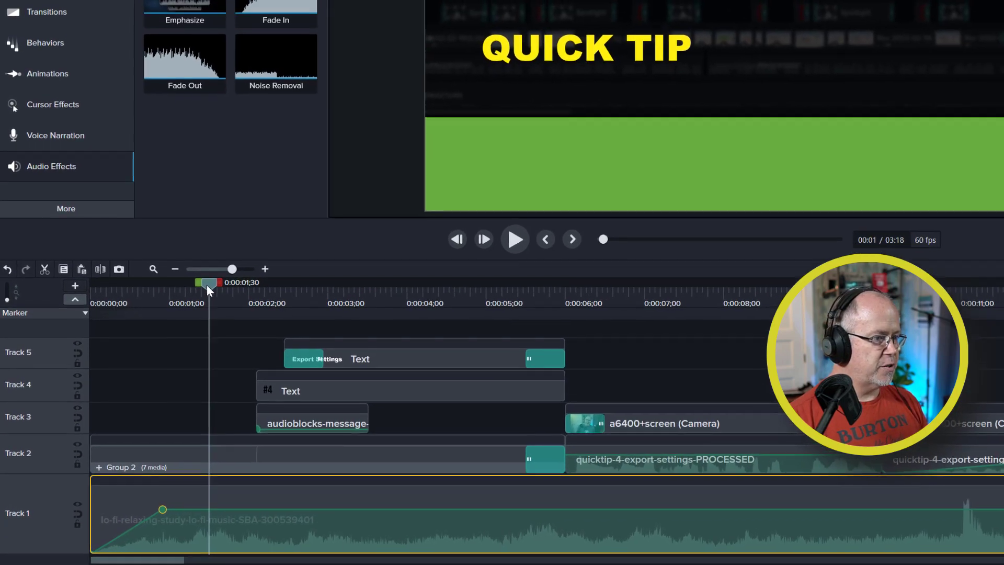
Step: Play the opening with the title animation and scrub around the 6-second mark where speech begins
key("space")
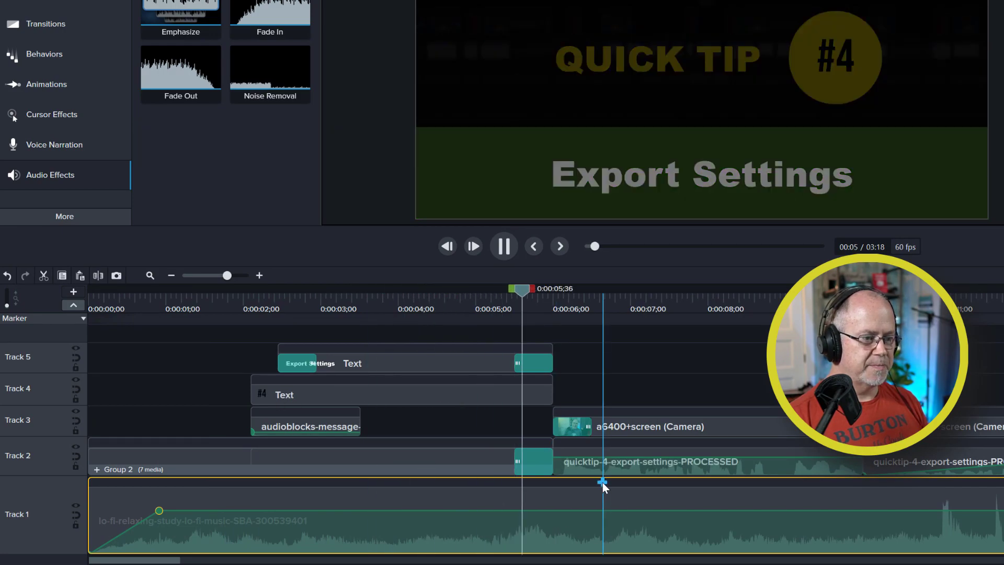
key("space")
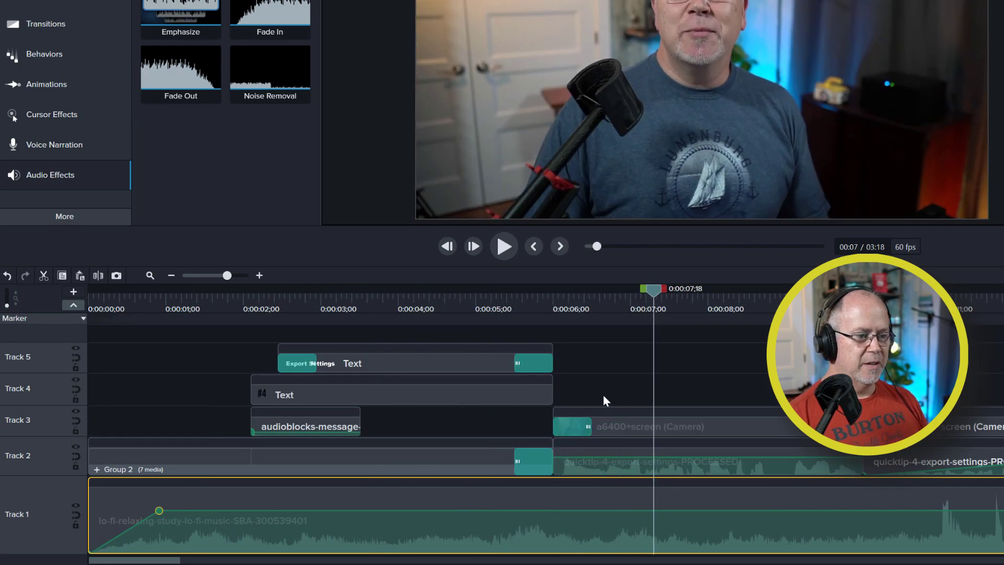
left_click(557, 300)
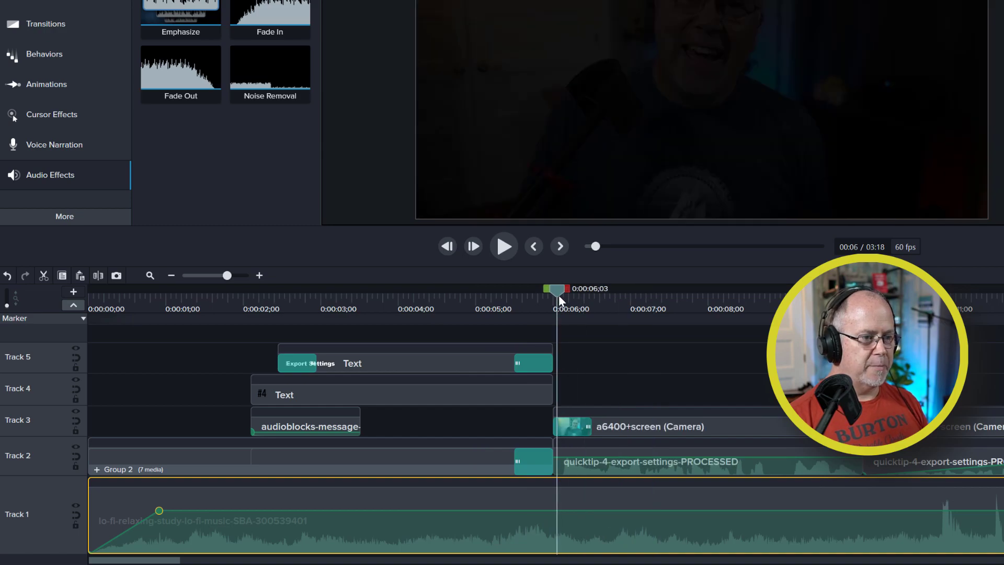
left_click_drag(557, 291, 616, 305)
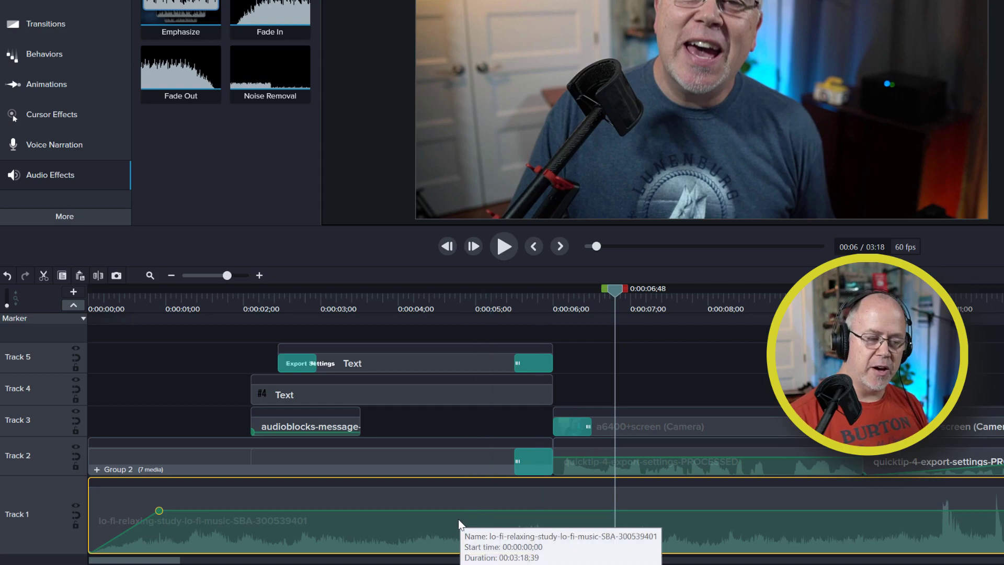
left_click_drag(616, 297, 514, 303)
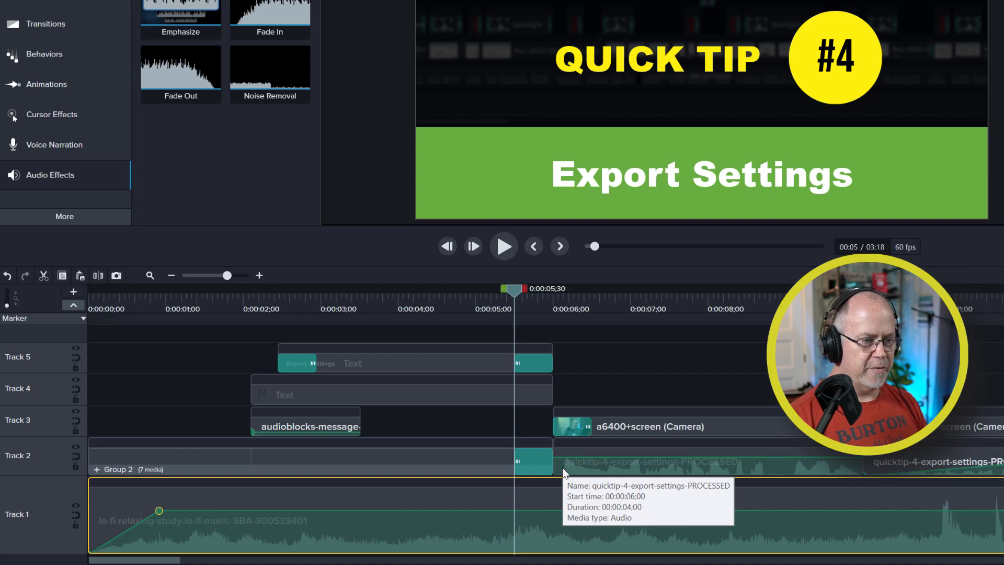
Step: Add two audio points just after the 5-second mark and lower the music after them to 20%
right_click(515, 511)
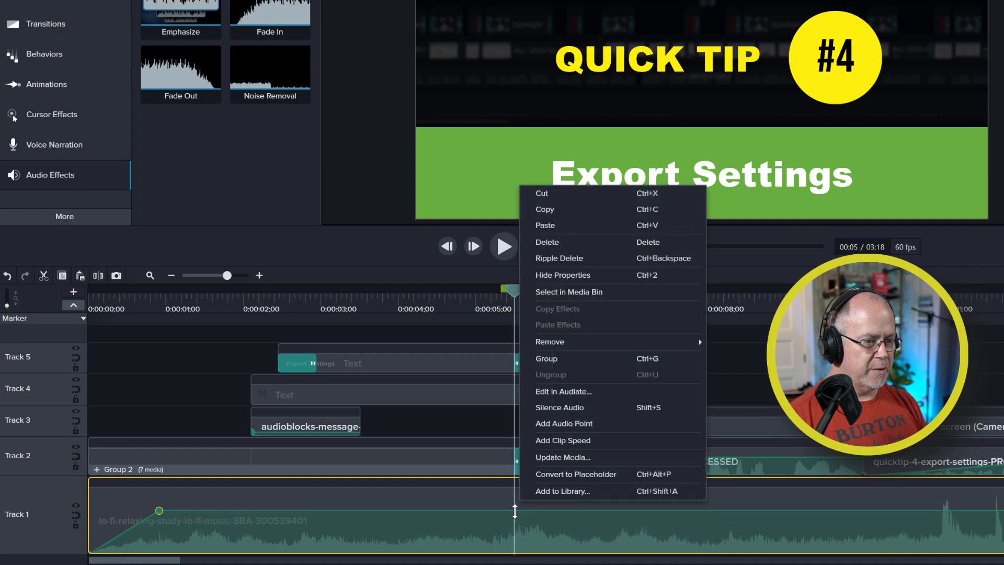
left_click(560, 423)
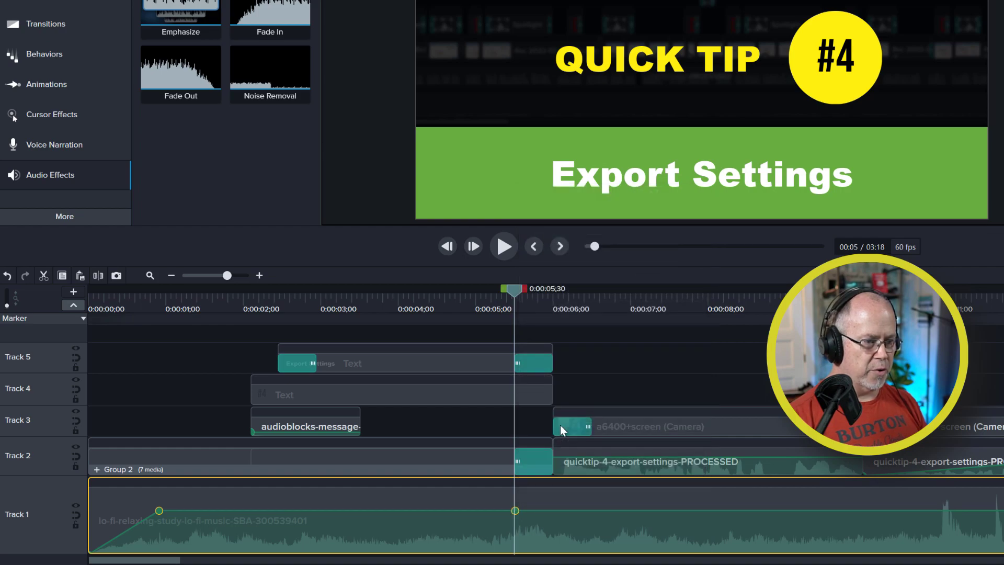
right_click(559, 511)
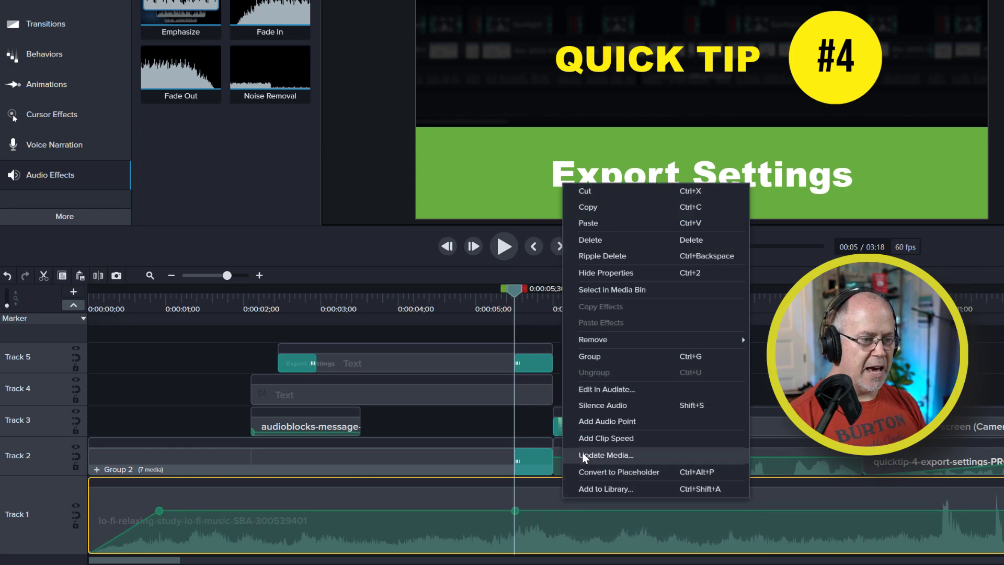
left_click(598, 424)
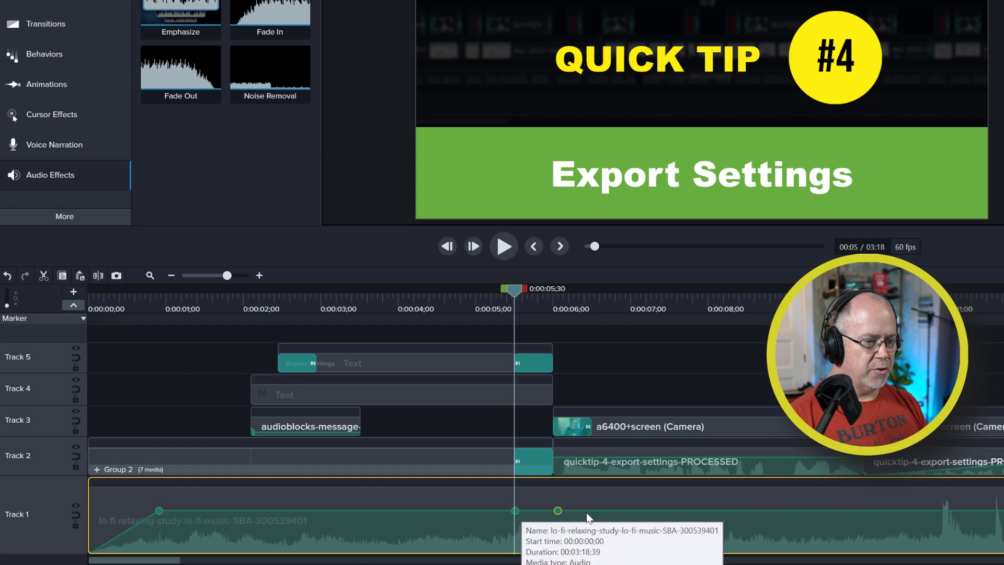
left_click_drag(587, 510, 593, 545)
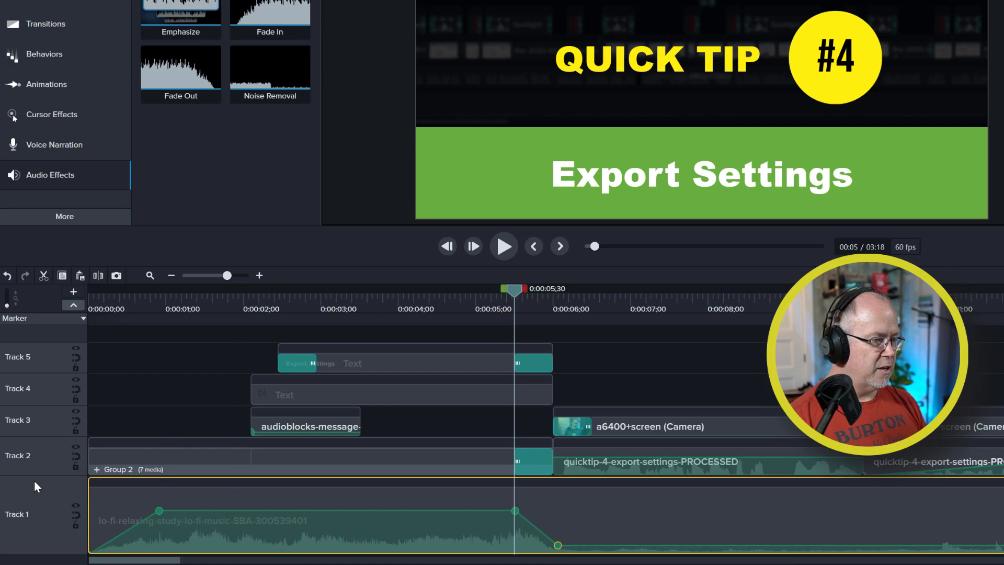
left_click_drag(39, 472, 40, 437)
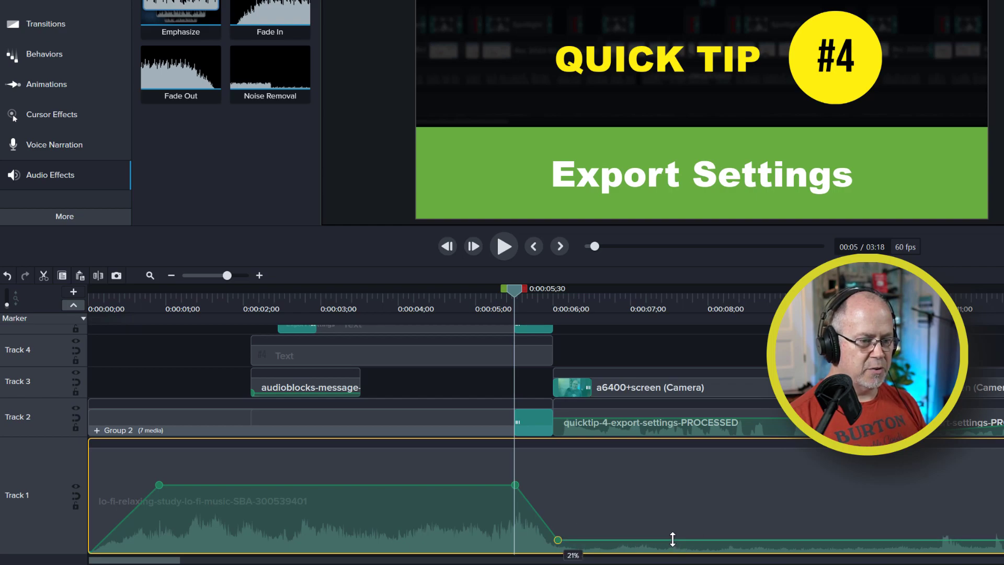
left_click_drag(672, 539, 677, 541)
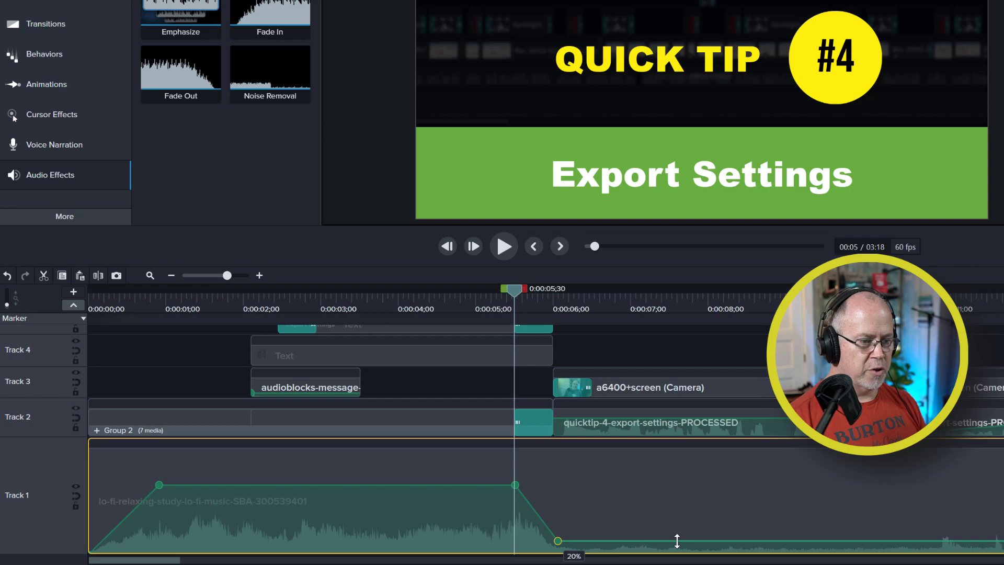
left_click(447, 299)
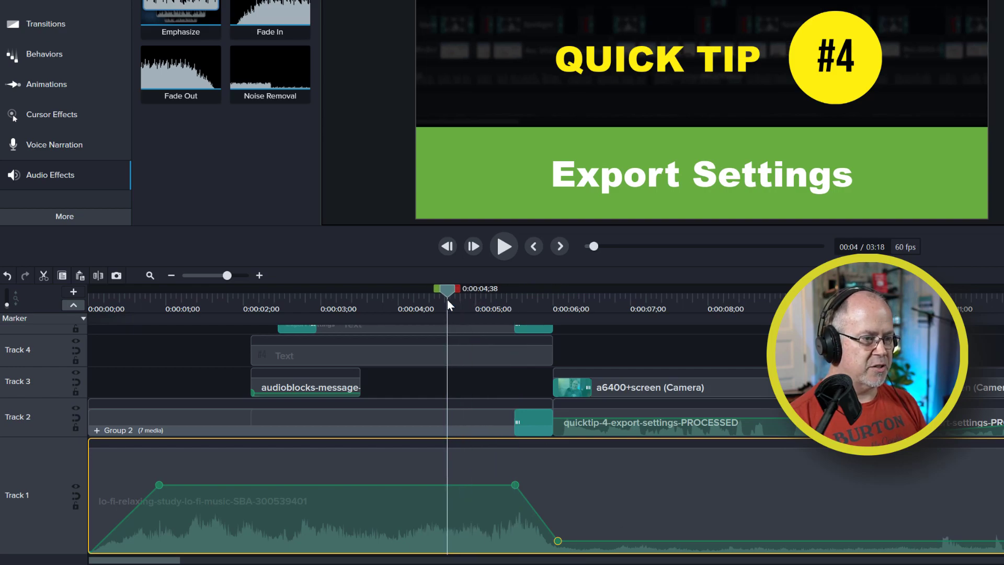
key("space")
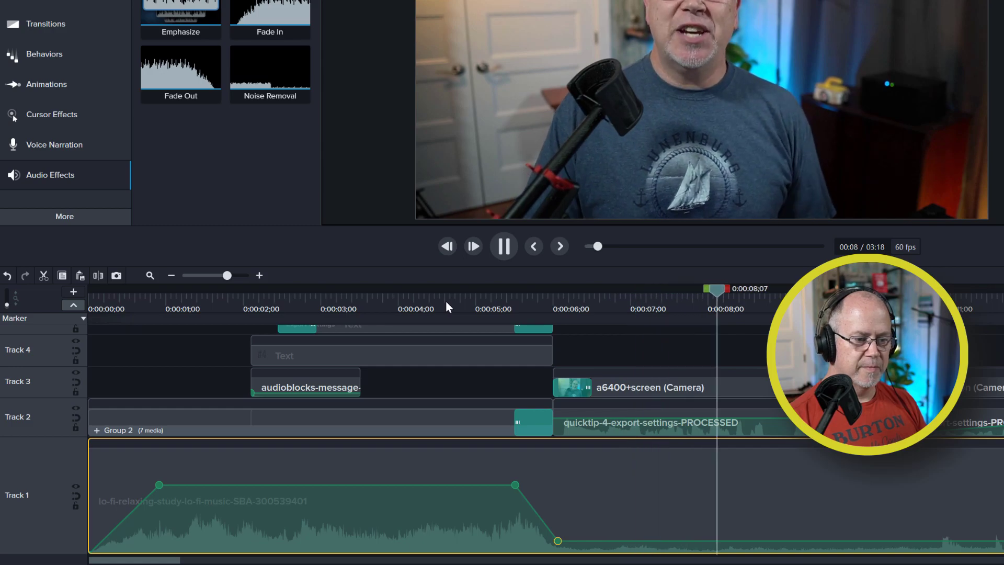
key("space")
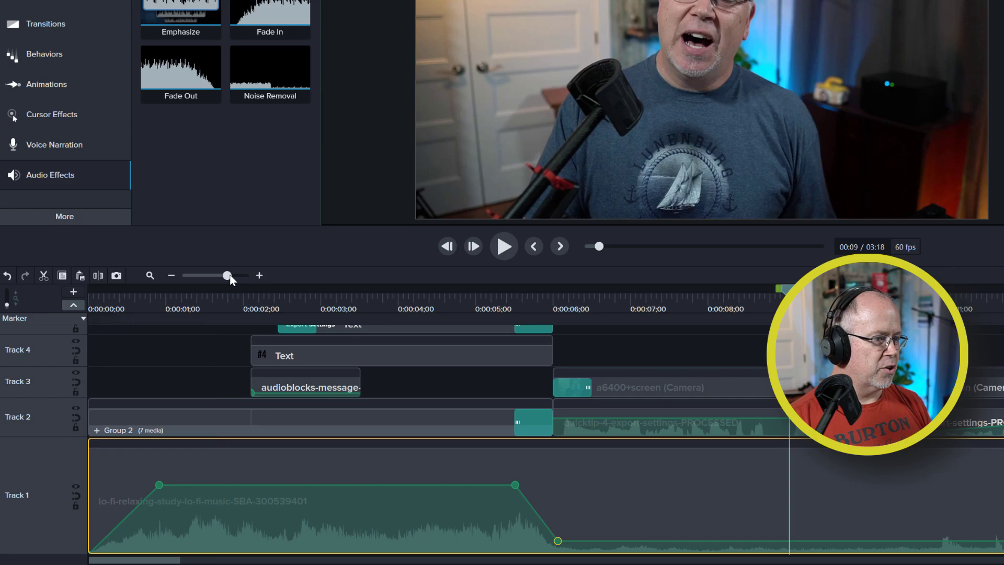
left_click_drag(227, 276, 222, 275)
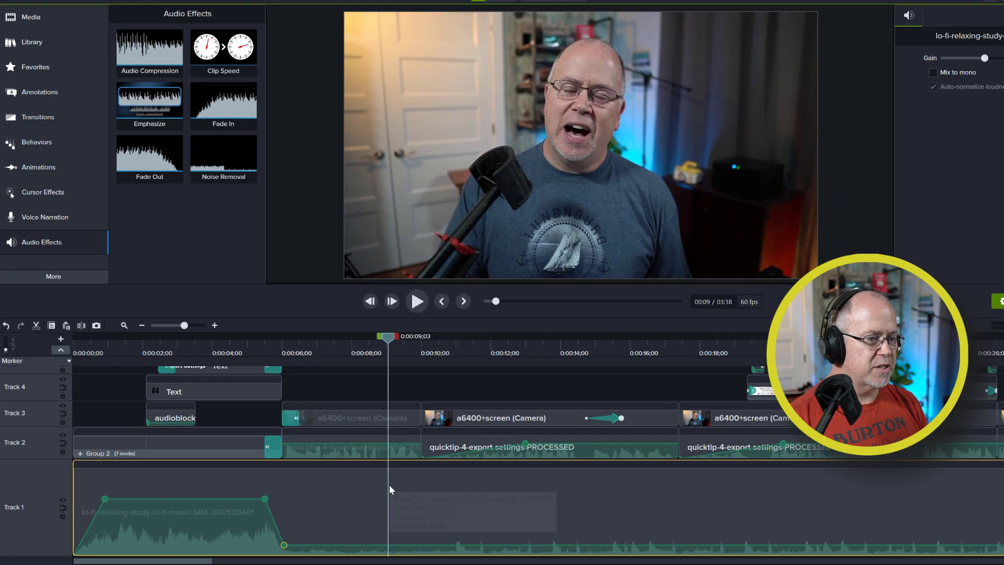
Step: Select the speech clip and play back from about six seconds, stopping near 0:00:10
left_click(426, 447)
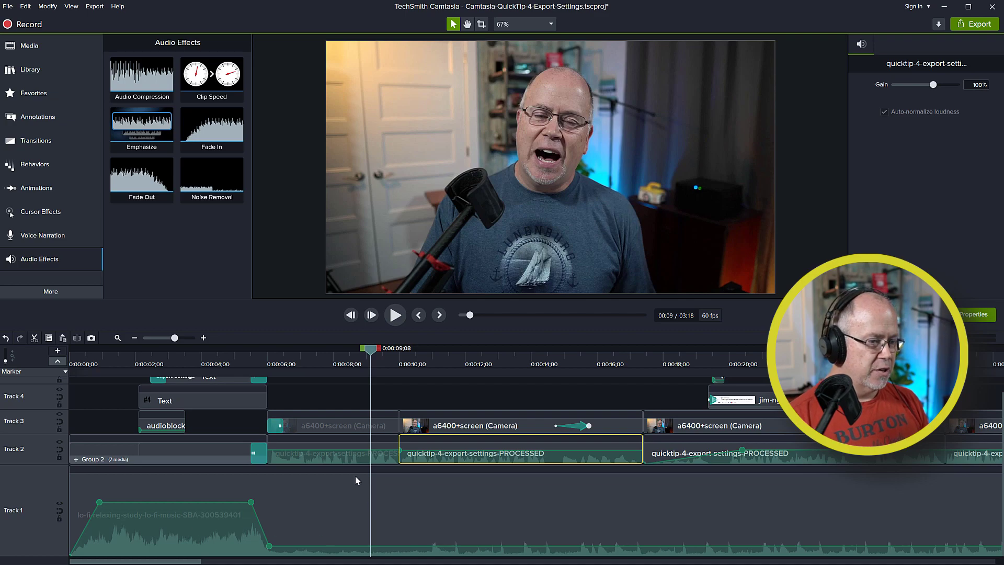
left_click(270, 361)
key("space")
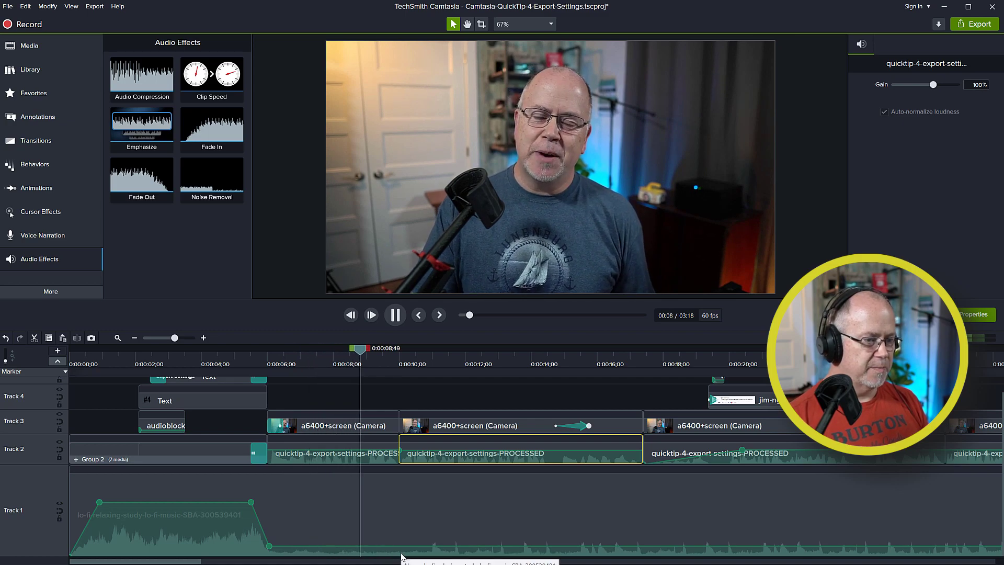
key("space")
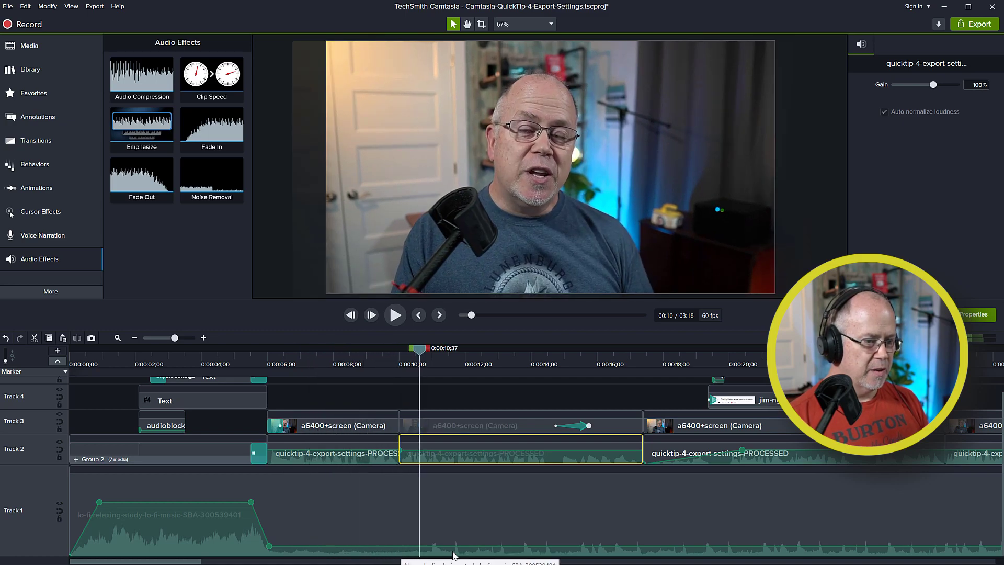
Step: Add two audio points on the music after 0:00:10 and drag the later volume down to near zero
right_click(419, 546)
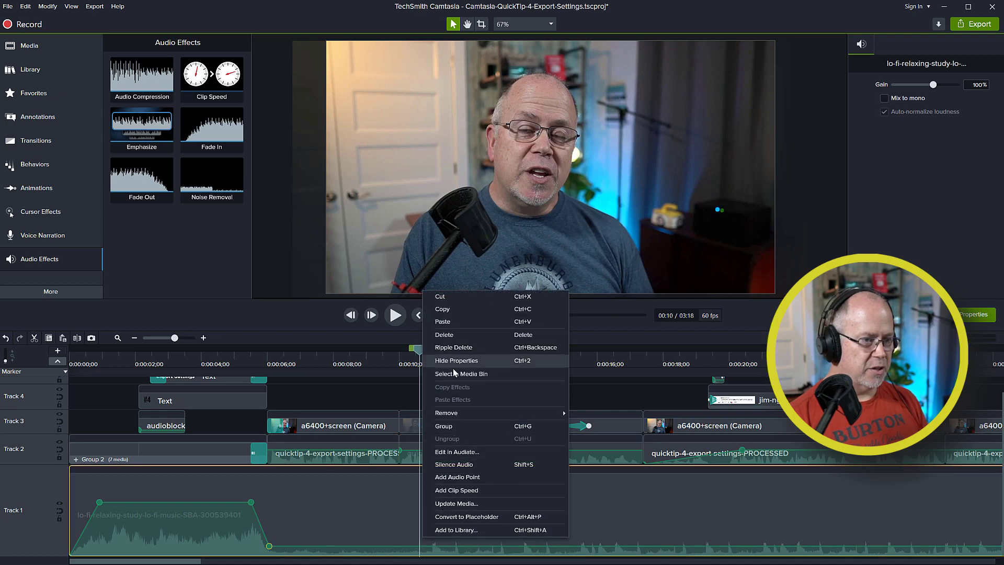
left_click(457, 477)
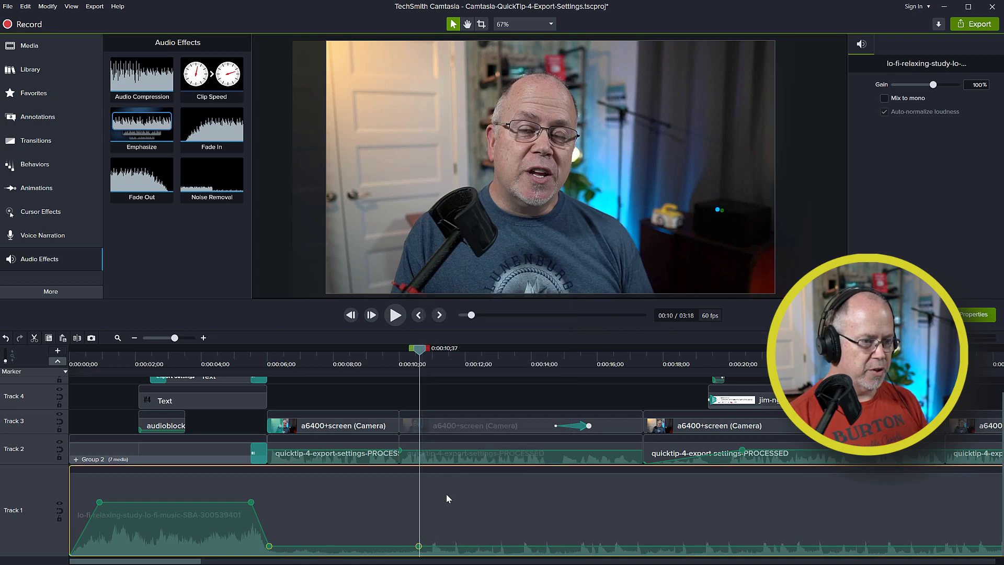
right_click(563, 545)
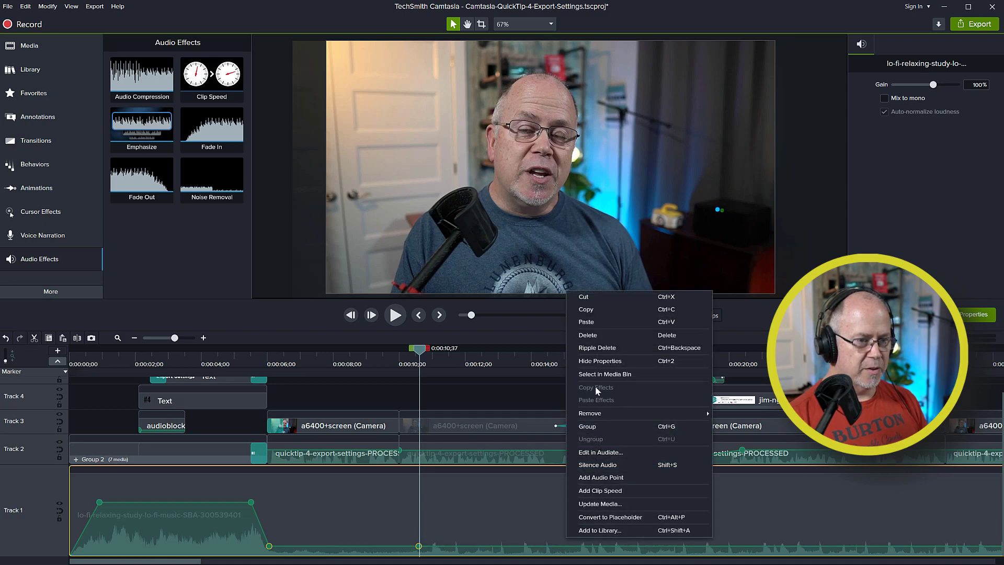
left_click(601, 478)
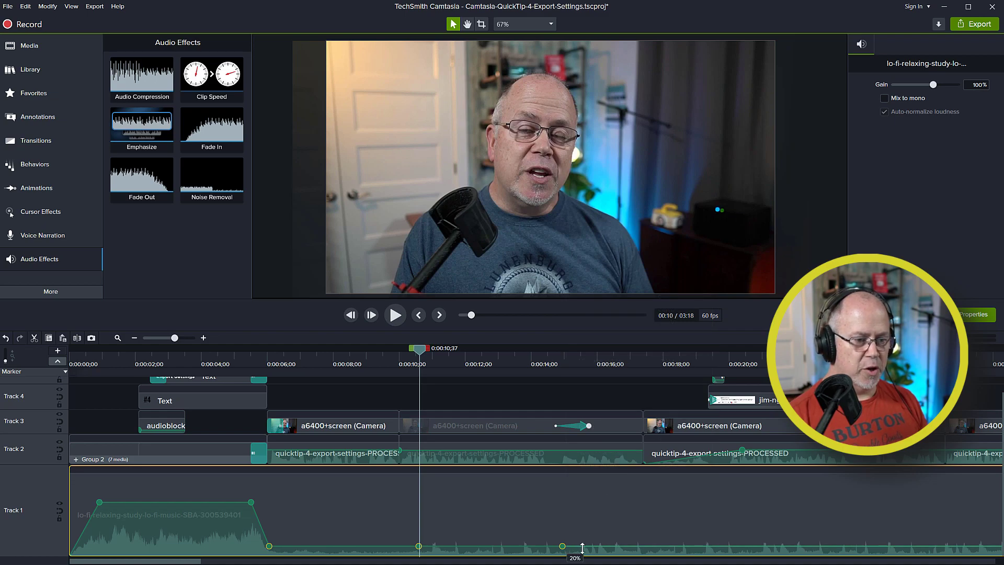
left_click_drag(582, 548, 598, 563)
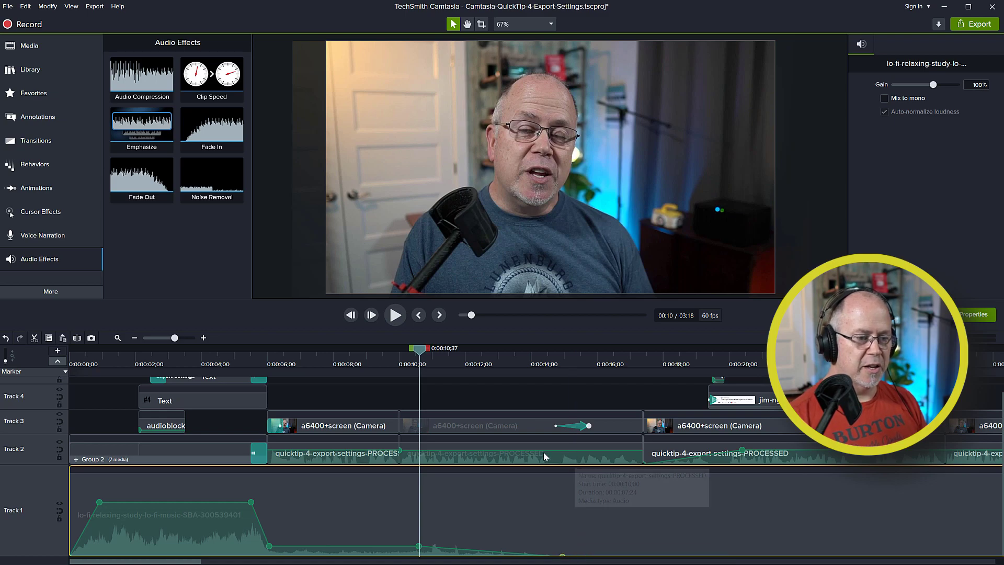
left_click(578, 360)
Step: Split the lo-fi music at 0:00:15;30 and delete the piece after the split
left_click_drag(577, 355, 580, 356)
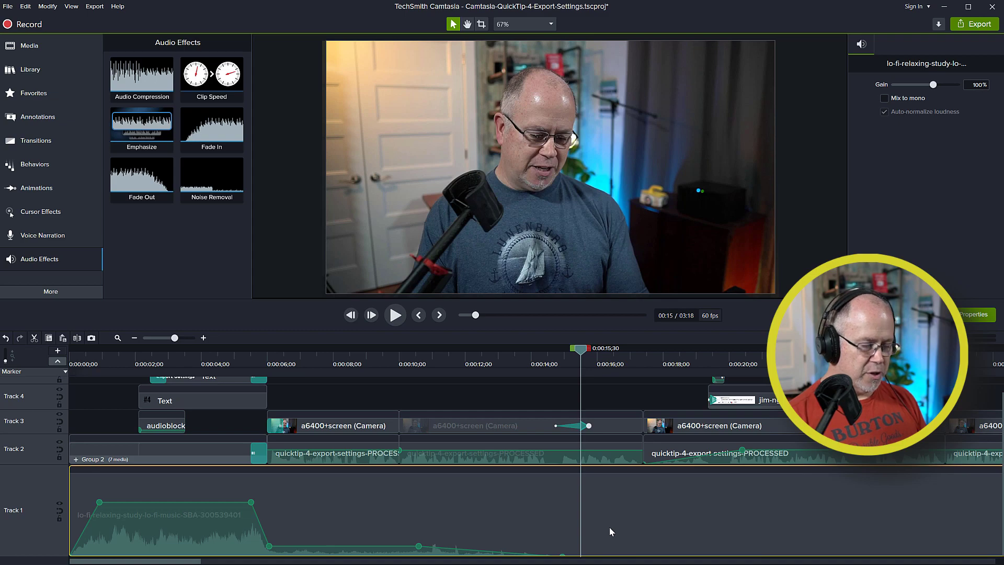
key("s")
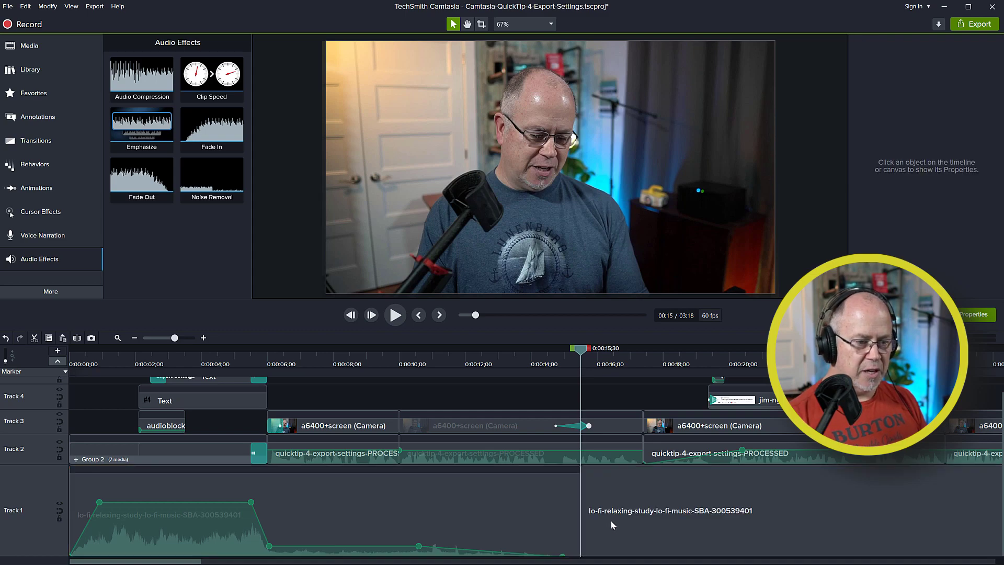
left_click(619, 506)
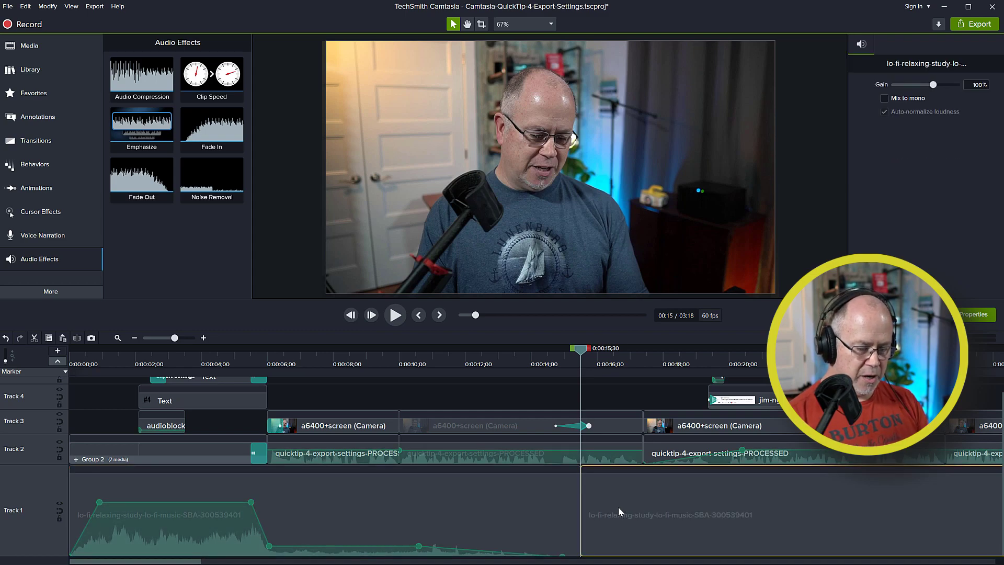
key("Delete")
Step: Play back the shortened intro music from about 0:00:09, then zoom the timeline to fit
left_click(542, 520)
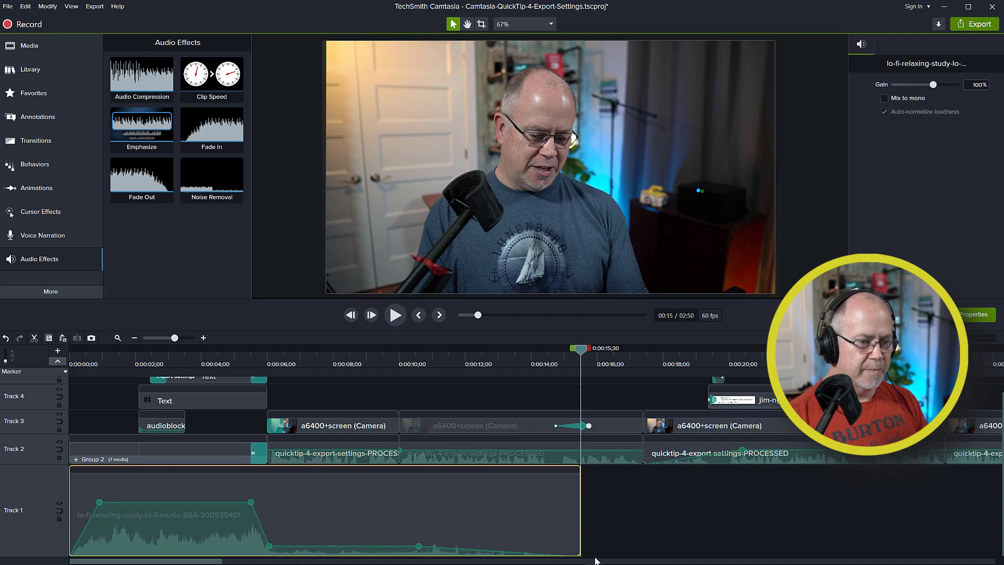
left_click(383, 359)
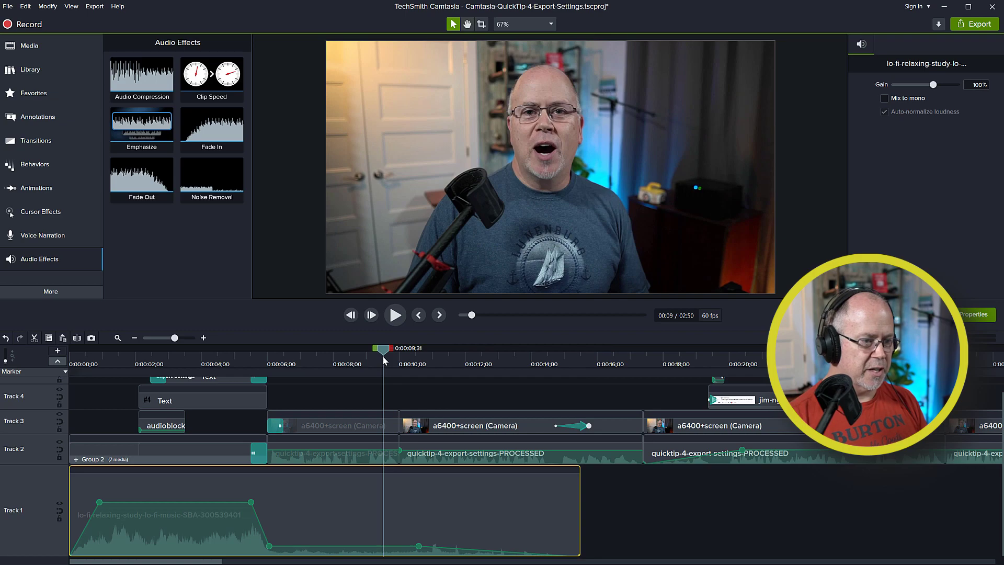
key("space")
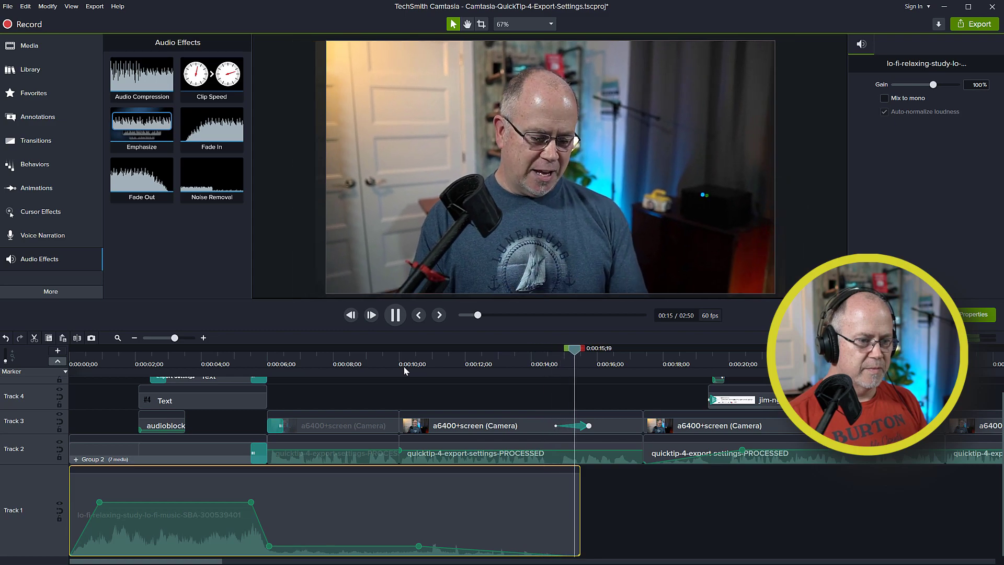
key("space")
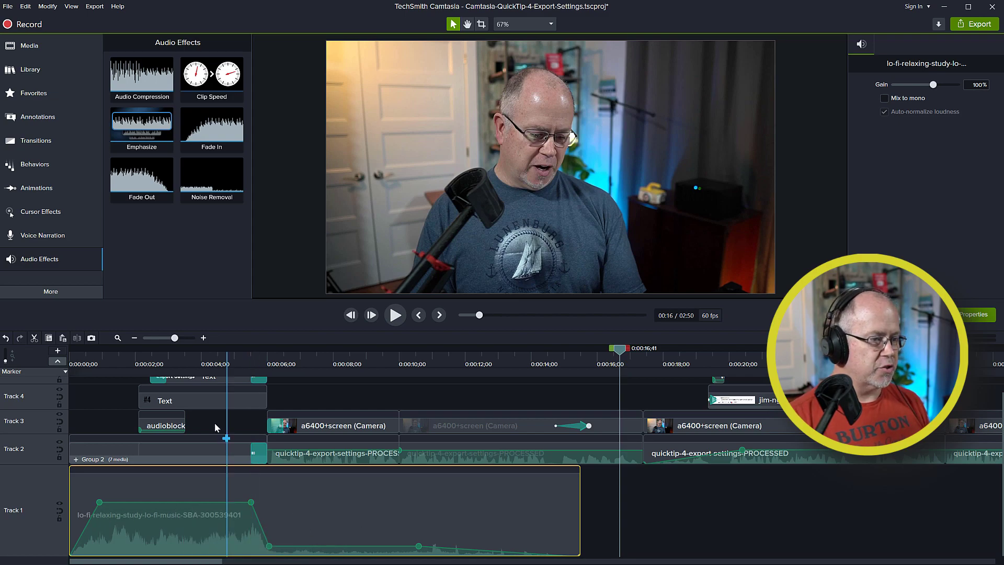
left_click(117, 337)
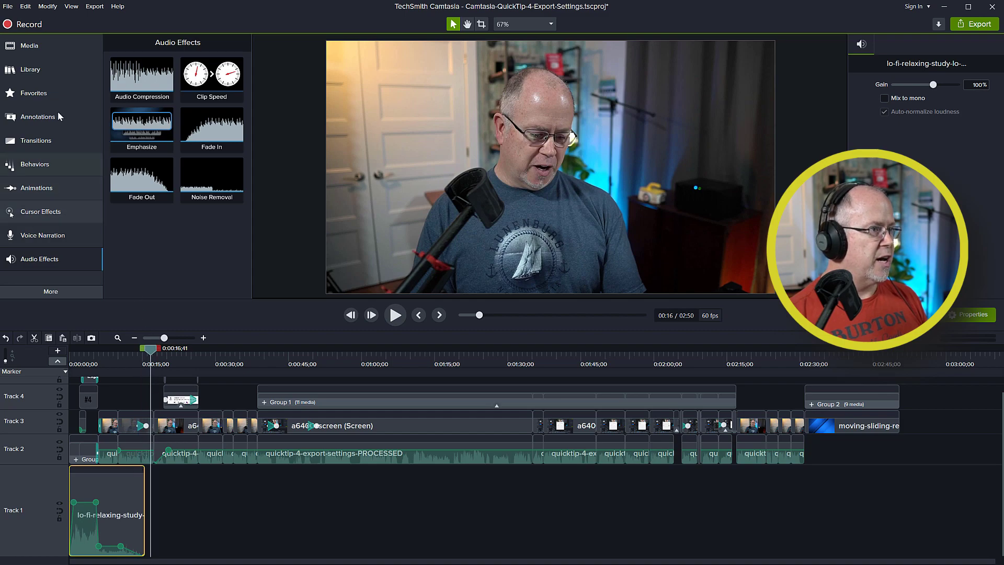
Step: Add a second copy of the lo-fi music to Track 1 near 2:46
left_click(27, 45)
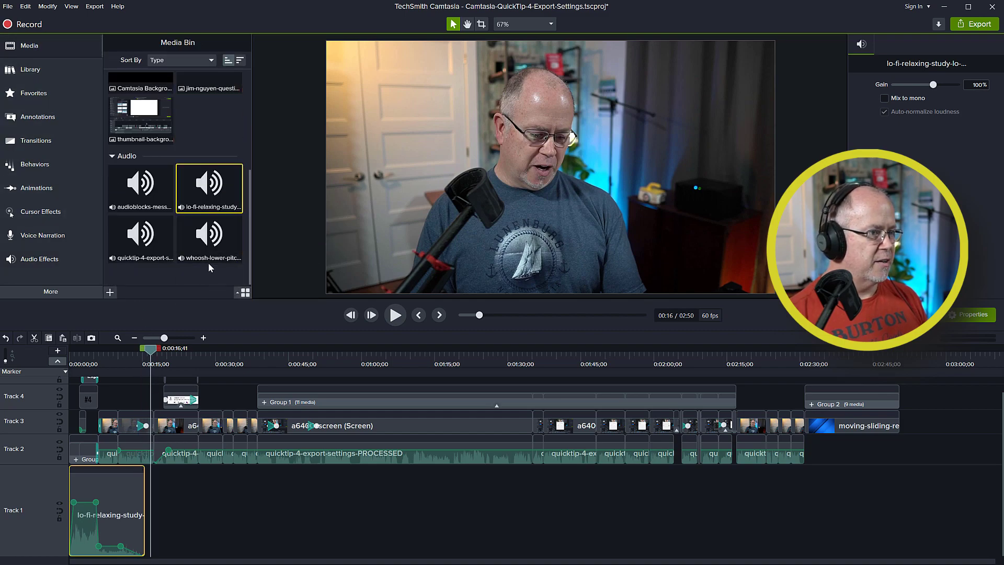
left_click_drag(209, 188, 888, 507)
left_click(118, 337)
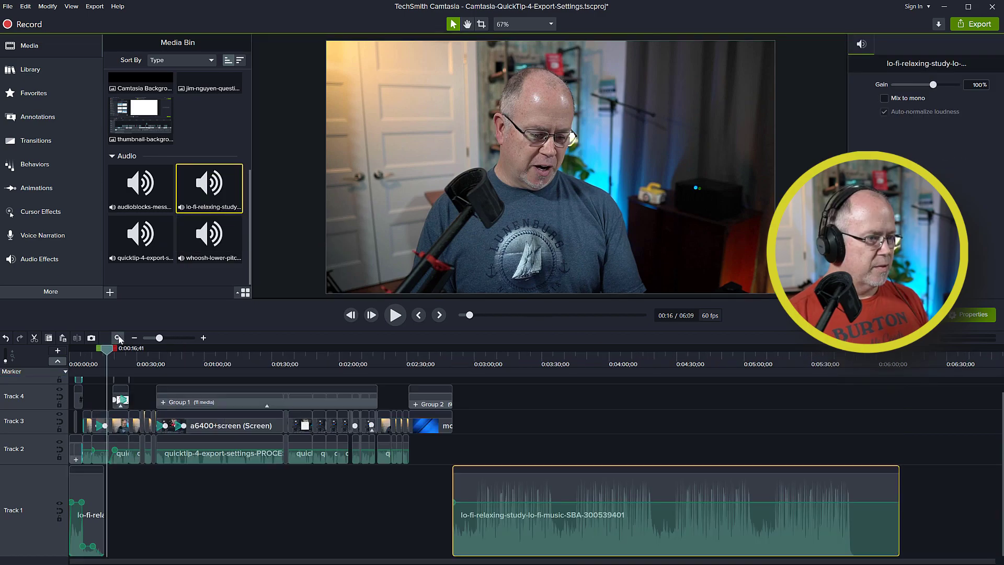
Step: Zoom the timeline in and scrub to 2:30, where the end screen begins
left_click_drag(439, 359, 410, 359)
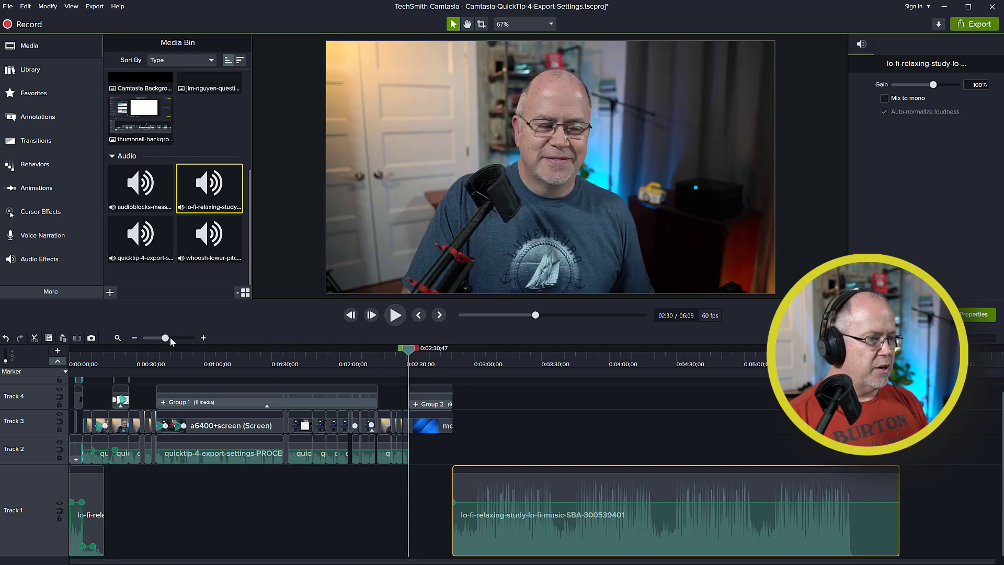
left_click(171, 338)
left_click(388, 354)
left_click_drag(388, 354, 427, 363)
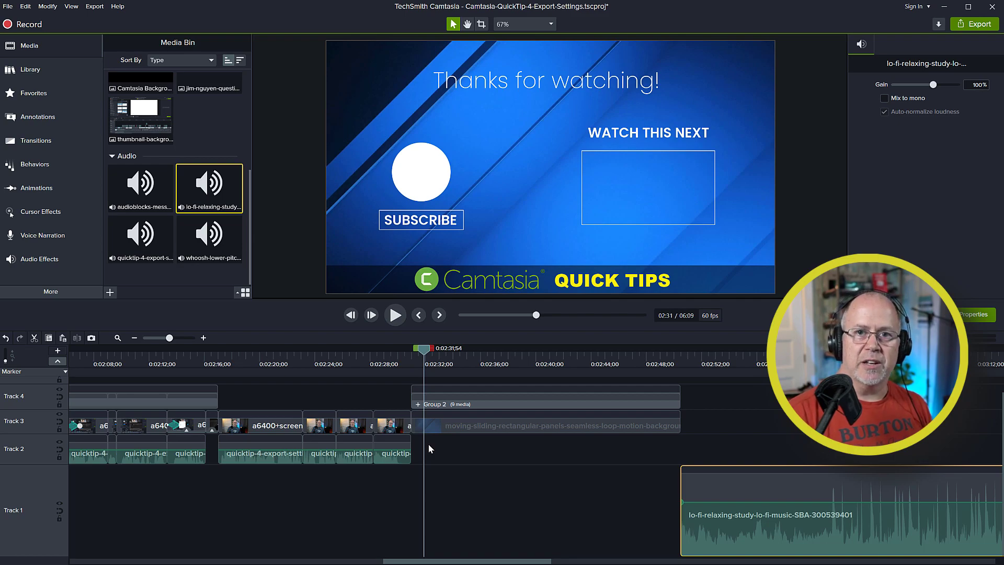
Step: Slide the second lo-fi clip to start near 2:32 and play it over the end screen
left_click_drag(816, 528, 576, 528)
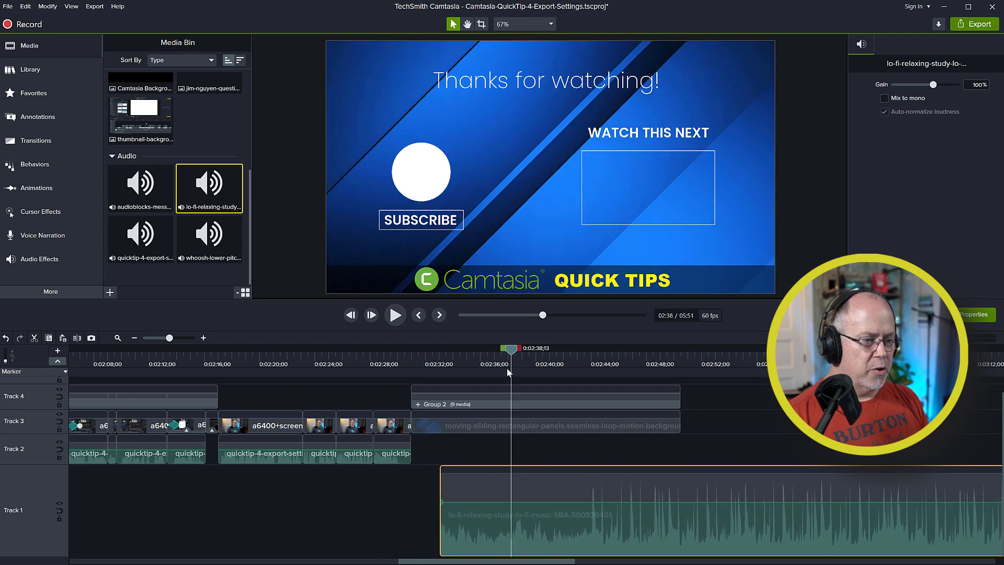
left_click_drag(511, 350, 459, 373)
left_click(454, 369)
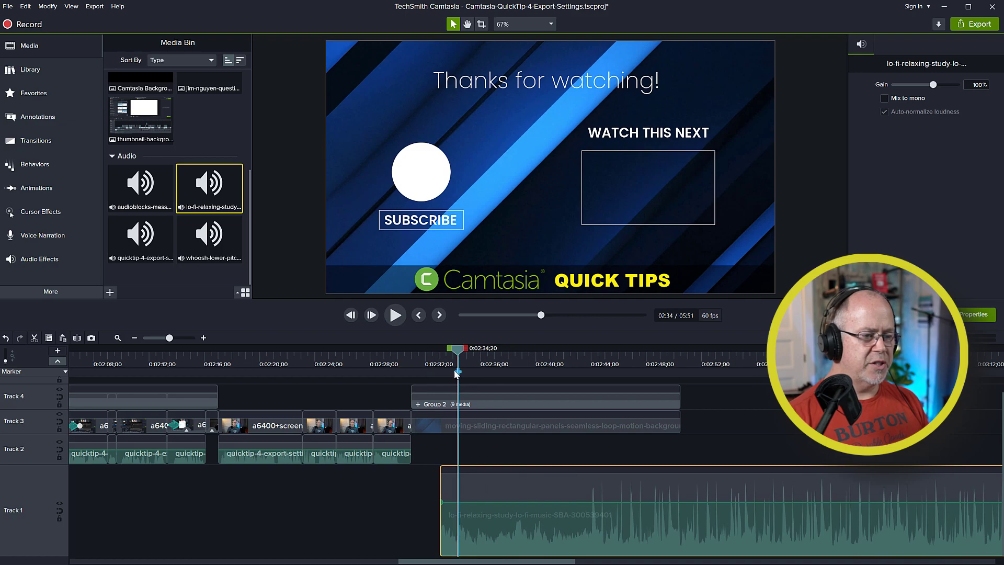
key("space")
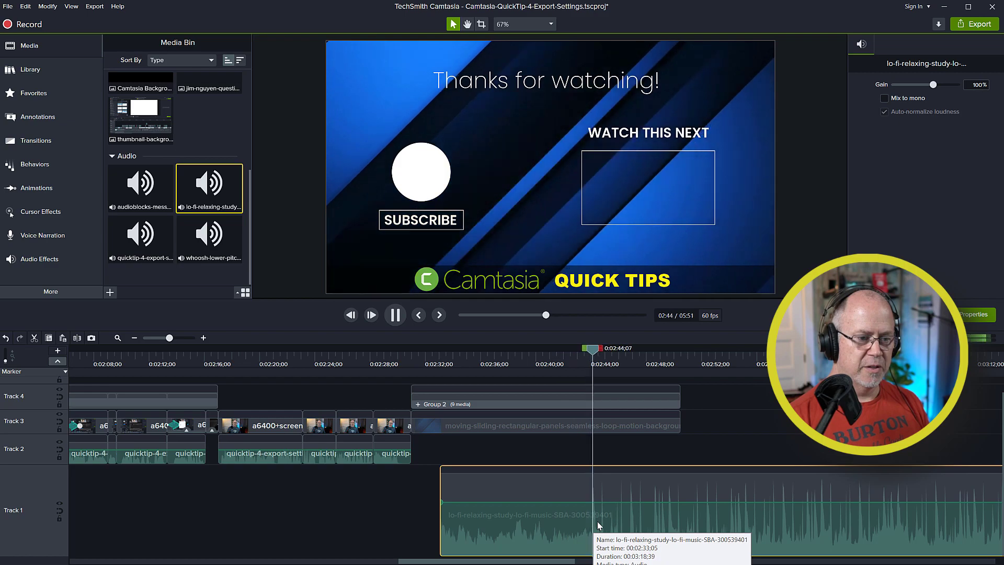
key("space")
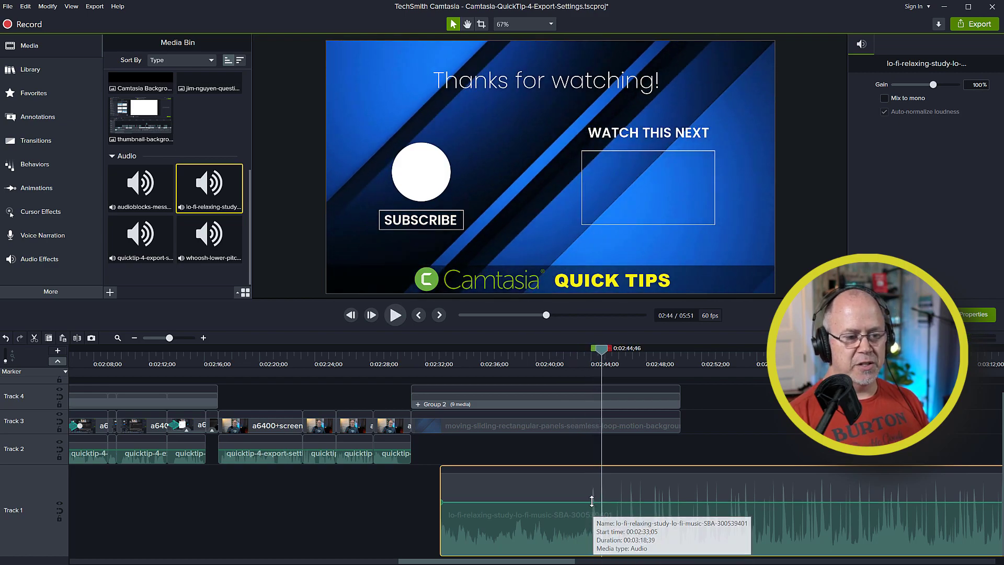
key("space")
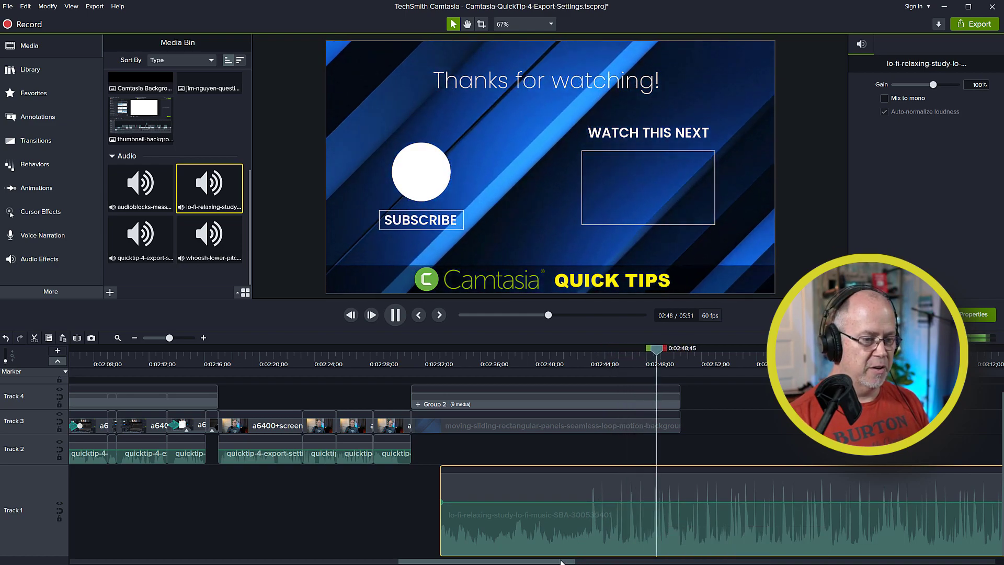
Step: Skim through the end music from about 3:07 to 4:56 to locate the beat drop
left_click(118, 338)
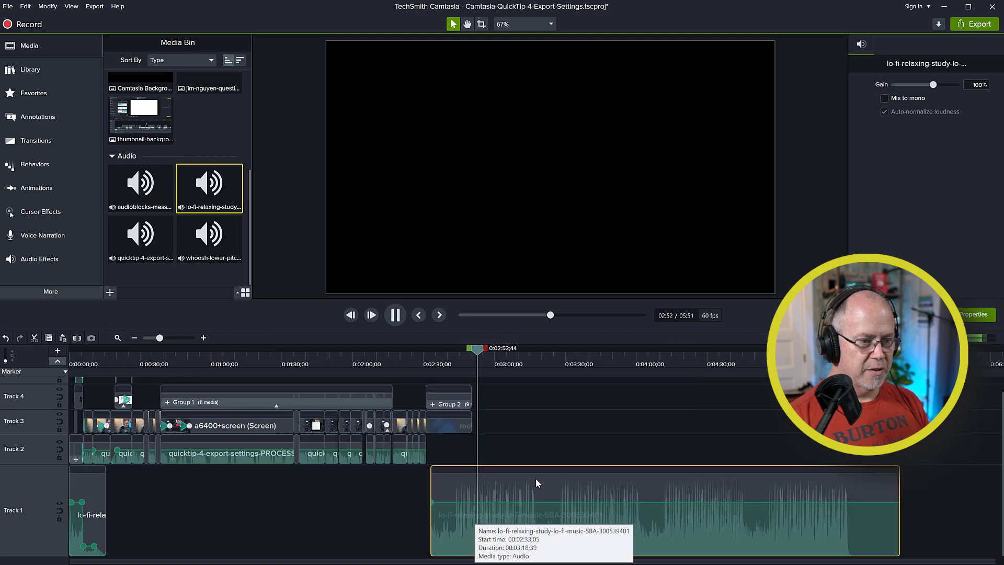
left_click(512, 366)
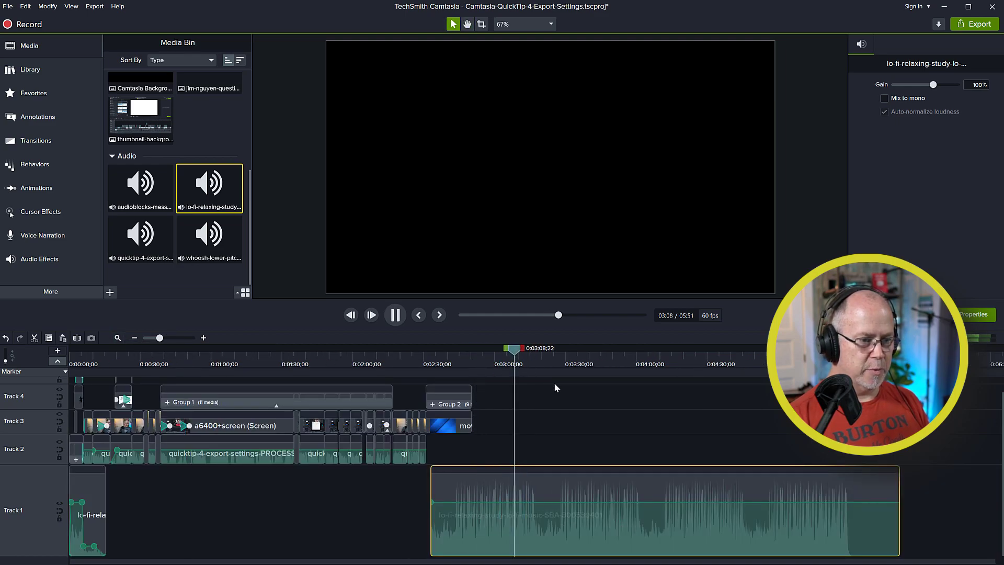
left_click(578, 363)
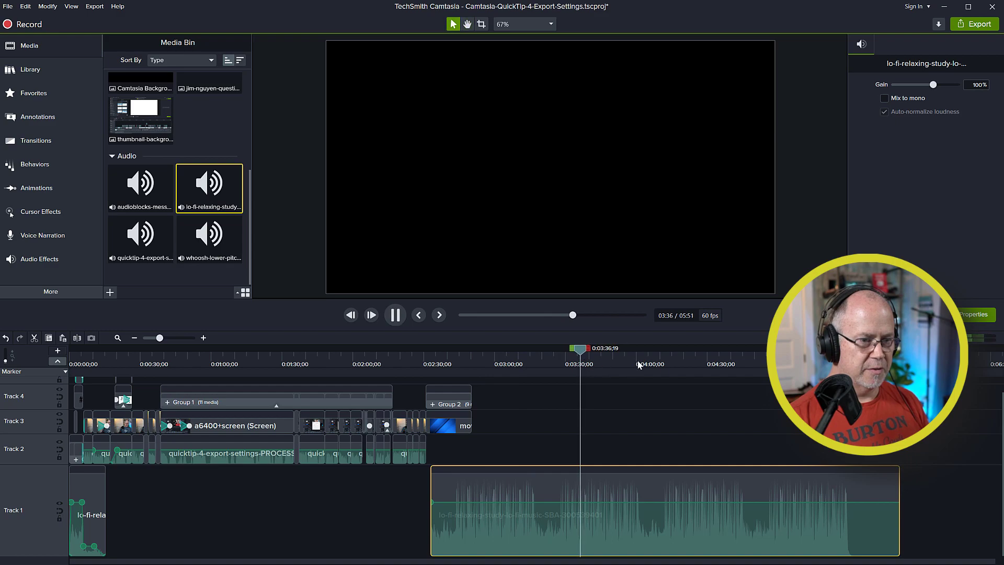
left_click(668, 361)
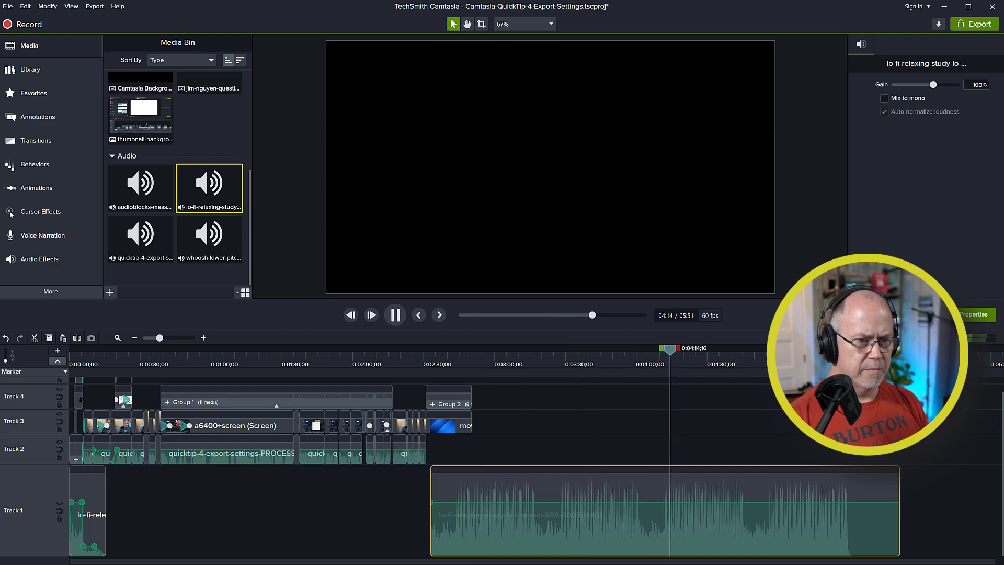
left_click_drag(669, 347, 765, 349)
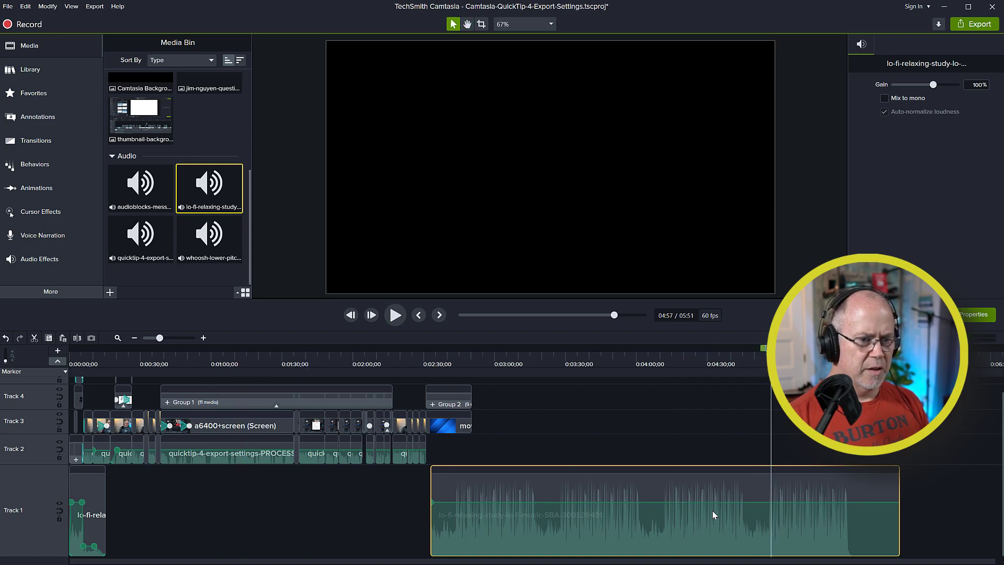
Step: Shorten the end music so the project runs 4:01, and park the playhead on the 3:05 beat drop
left_click_drag(767, 487, 511, 493)
left_click_drag(514, 351, 507, 351)
key("space")
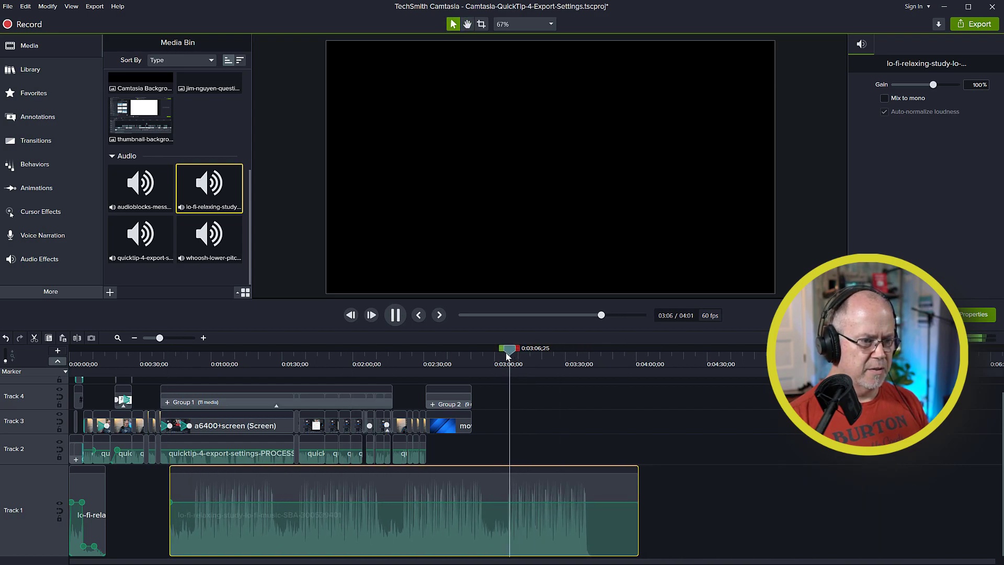
left_click(506, 355)
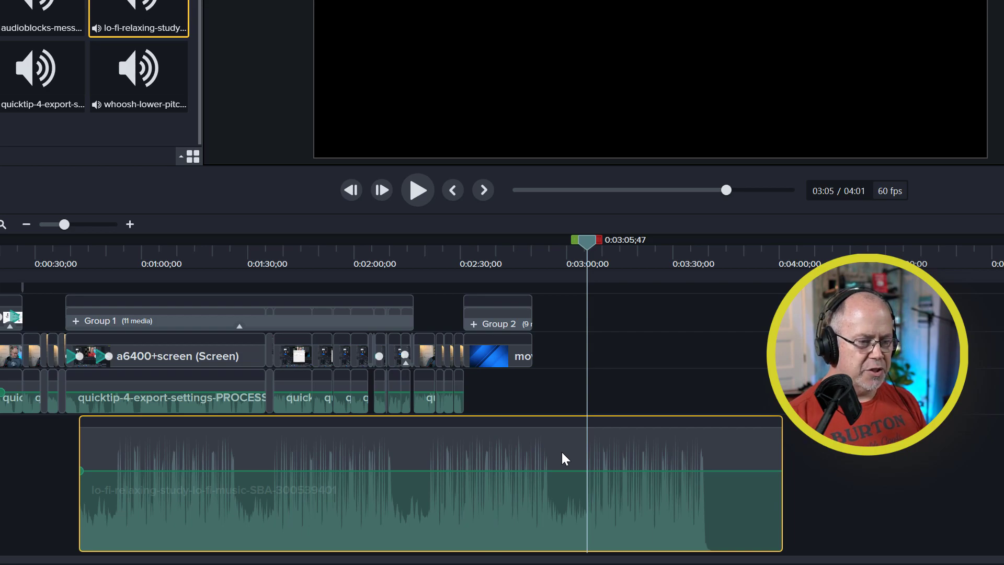
Step: Split the music at the 3:05 beat drop, delete the earlier part, and move the rest to about 2:30
key("s")
left_click(555, 464)
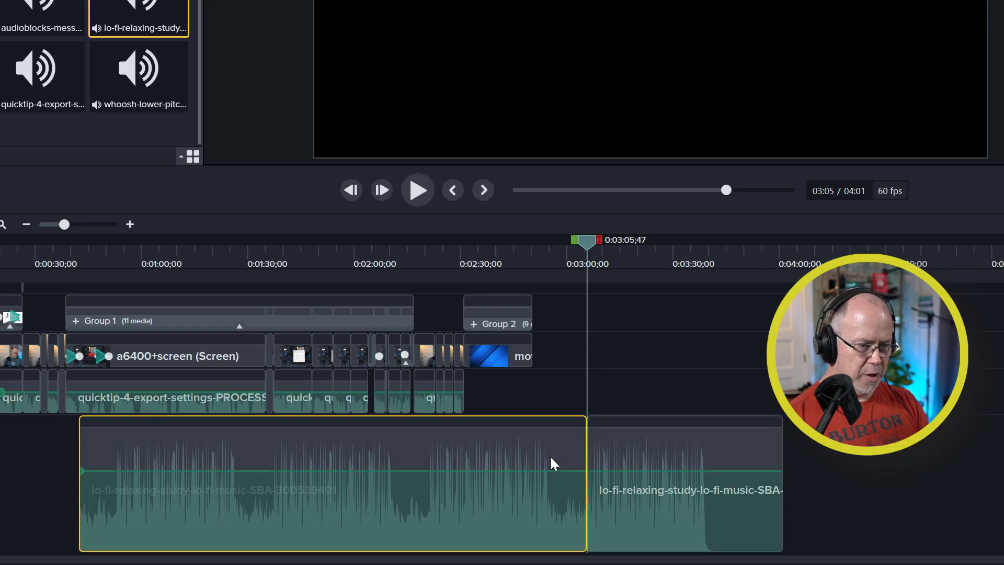
key("Delete")
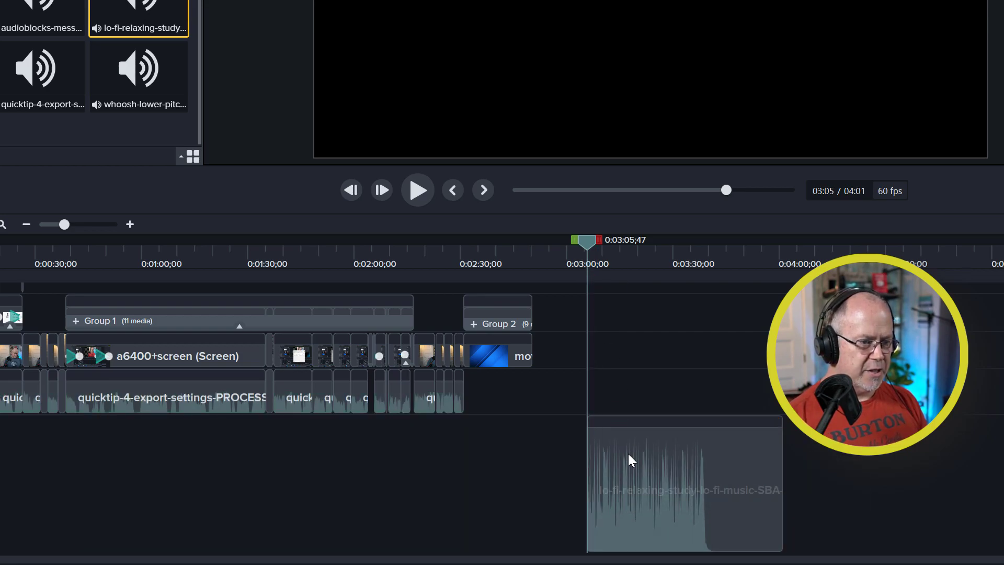
left_click_drag(629, 459, 510, 459)
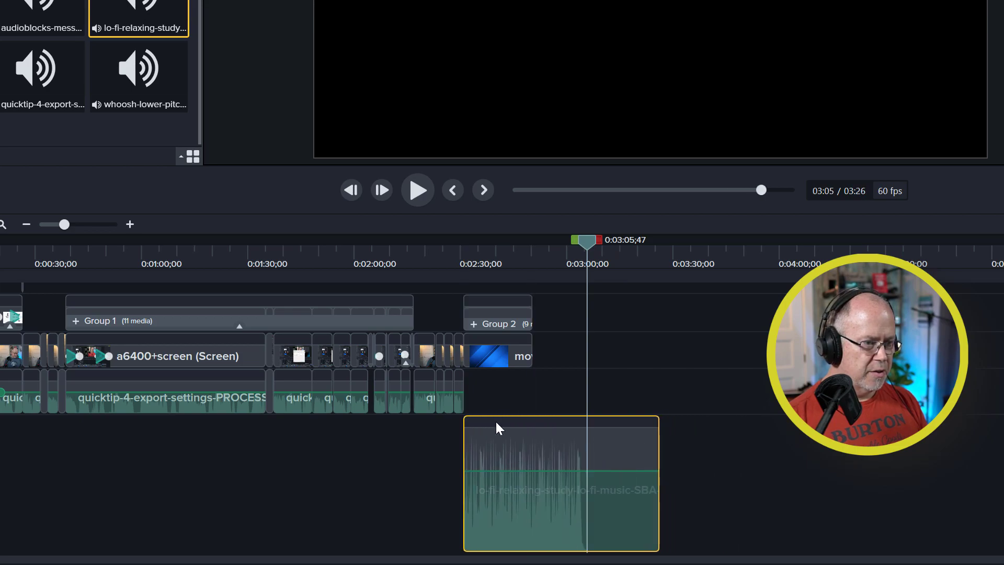
left_click(463, 260)
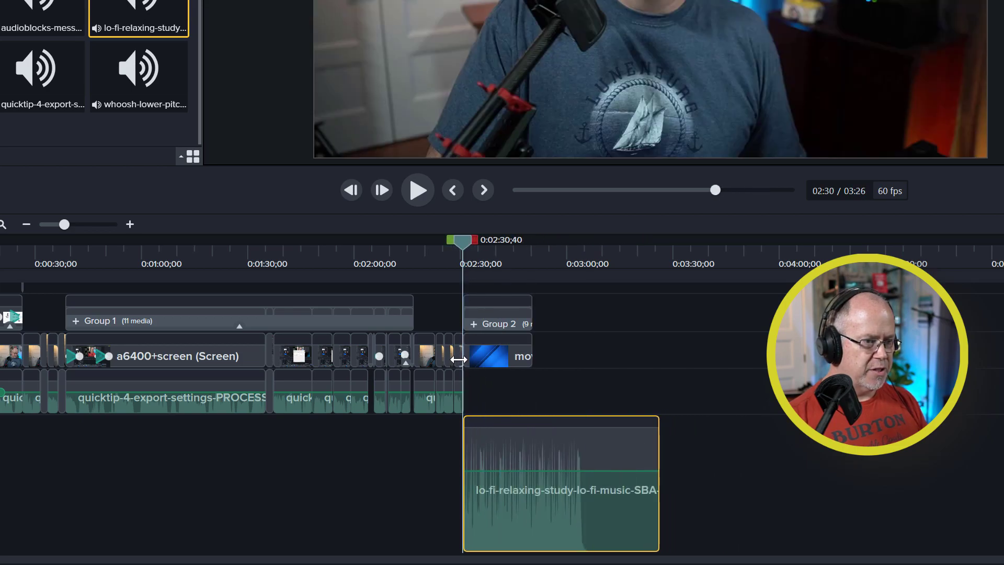
Step: Zoom in around 2:30 and play across the end screen's start to check the drop's timing
left_click(90, 224)
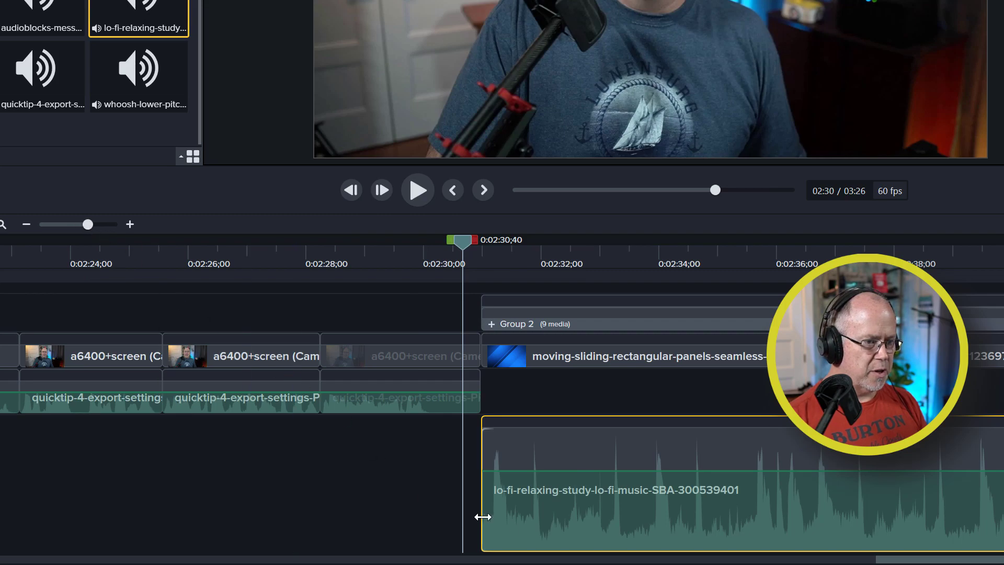
left_click_drag(469, 246, 415, 247)
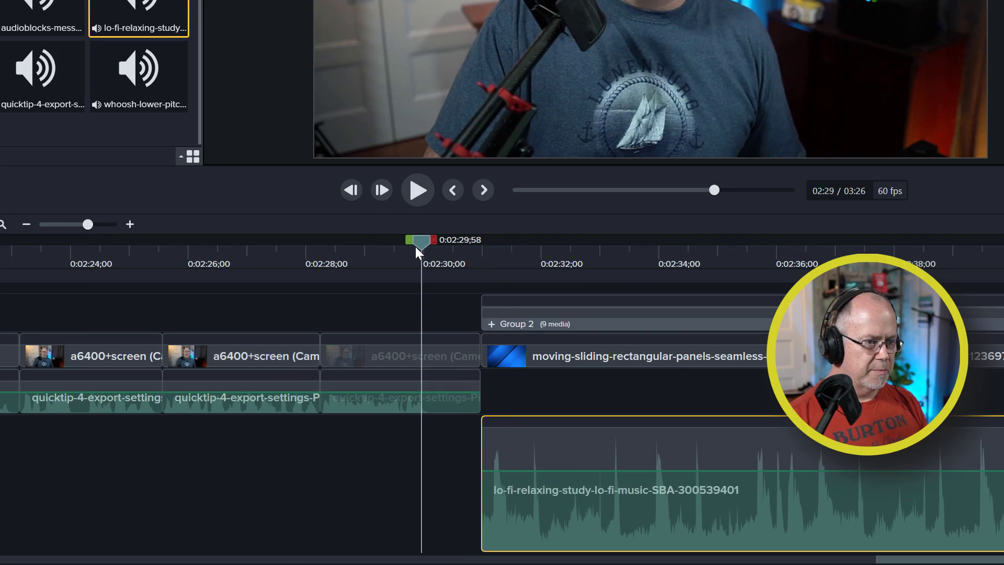
key("space")
key("space")
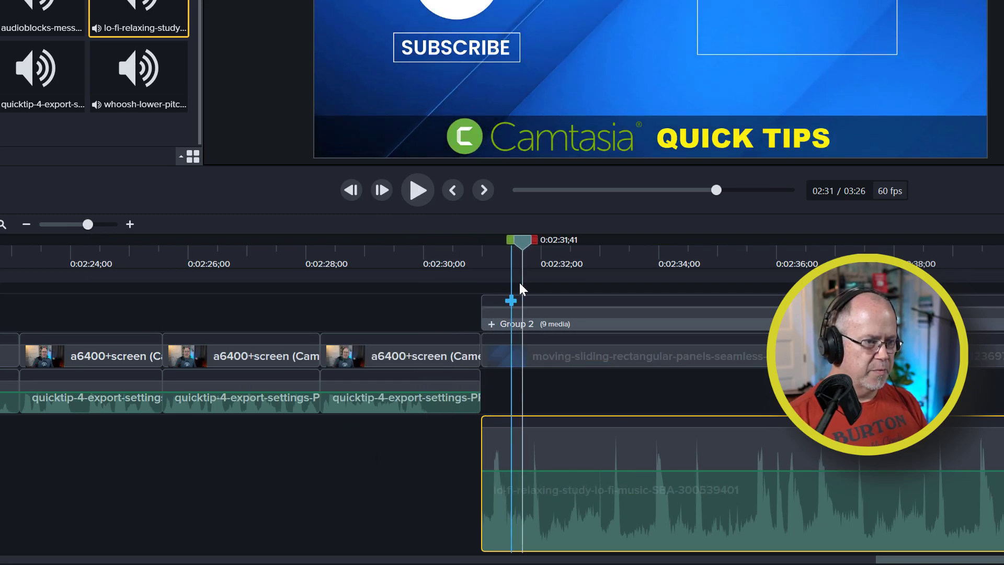
left_click(478, 246)
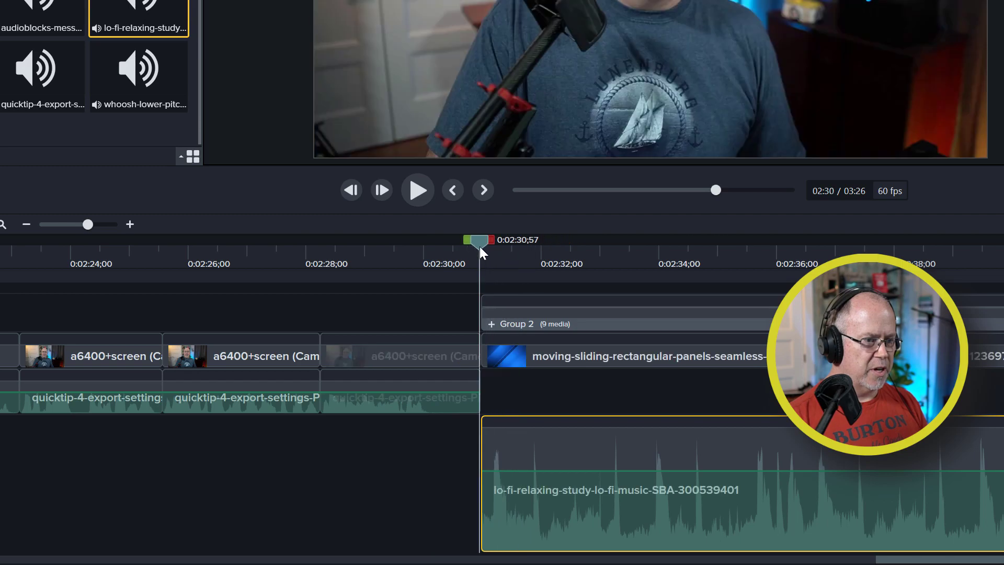
left_click(109, 224)
left_click_drag(472, 240, 478, 262)
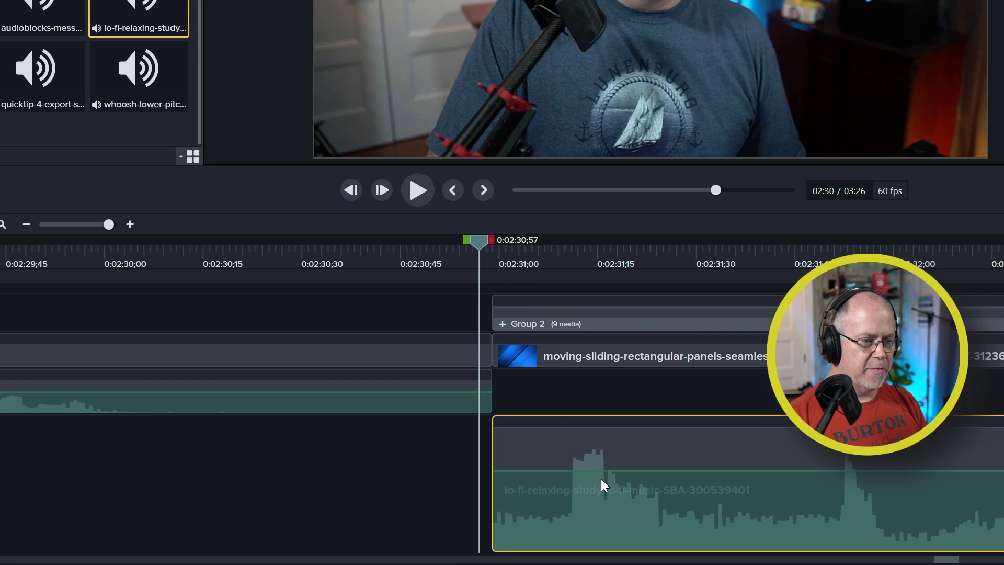
key("space")
key("space")
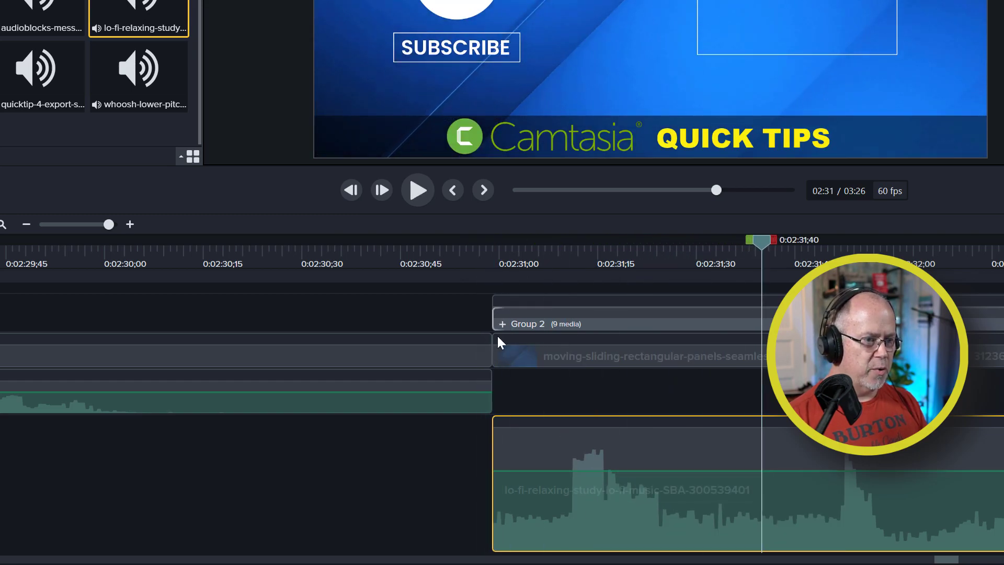
left_click(472, 251)
left_click_drag(469, 247, 493, 243)
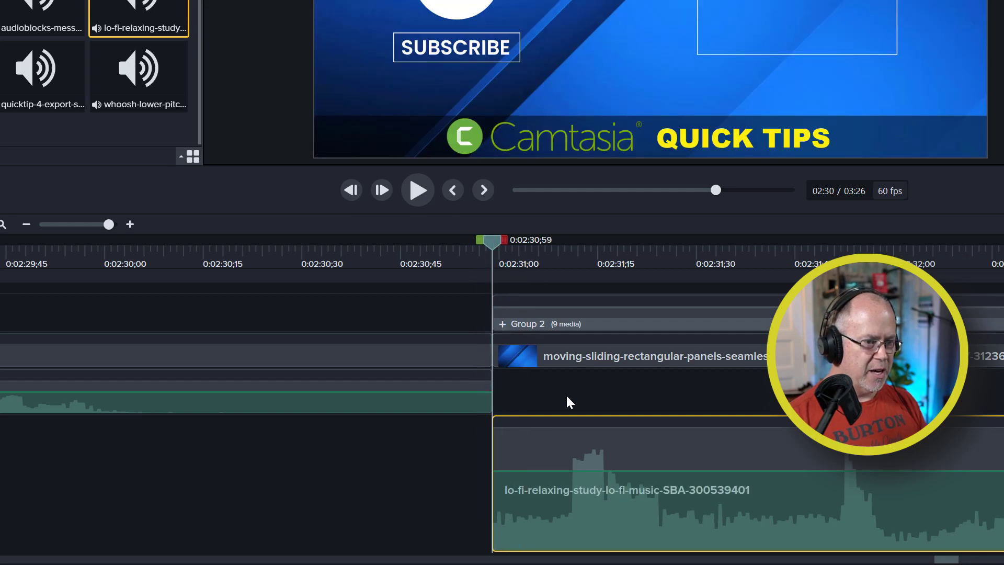
Step: Shift the lo-fi clip slightly earlier to start at 0:02:30;47 and replay the transition
left_click_drag(602, 486, 532, 484)
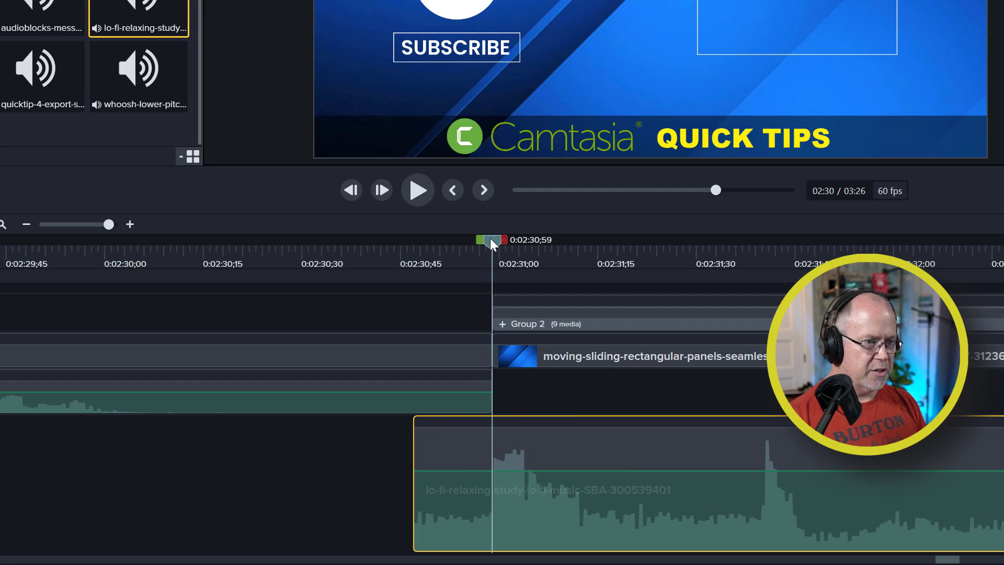
left_click_drag(490, 238, 426, 249)
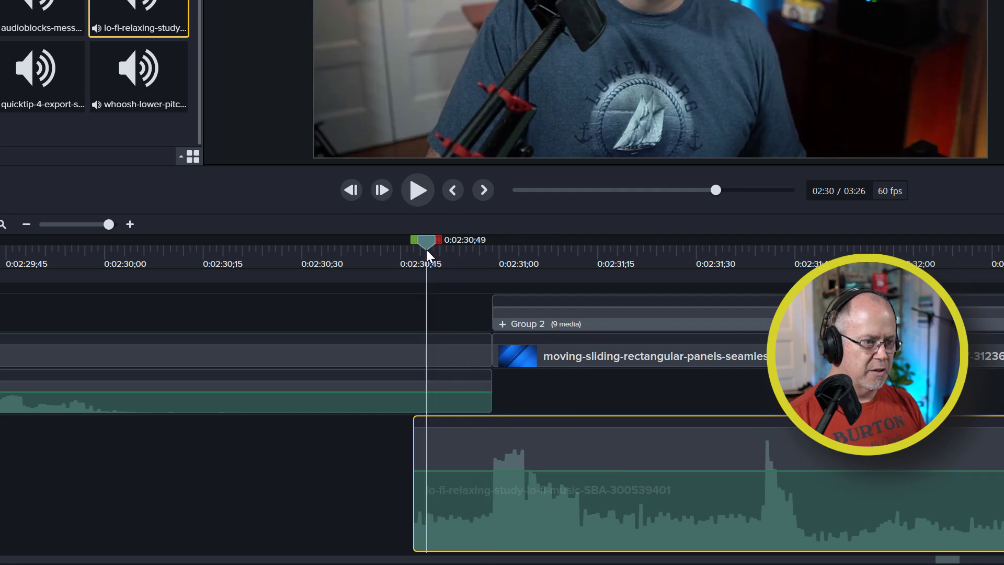
key("space")
key("space")
left_click(454, 250)
key("space")
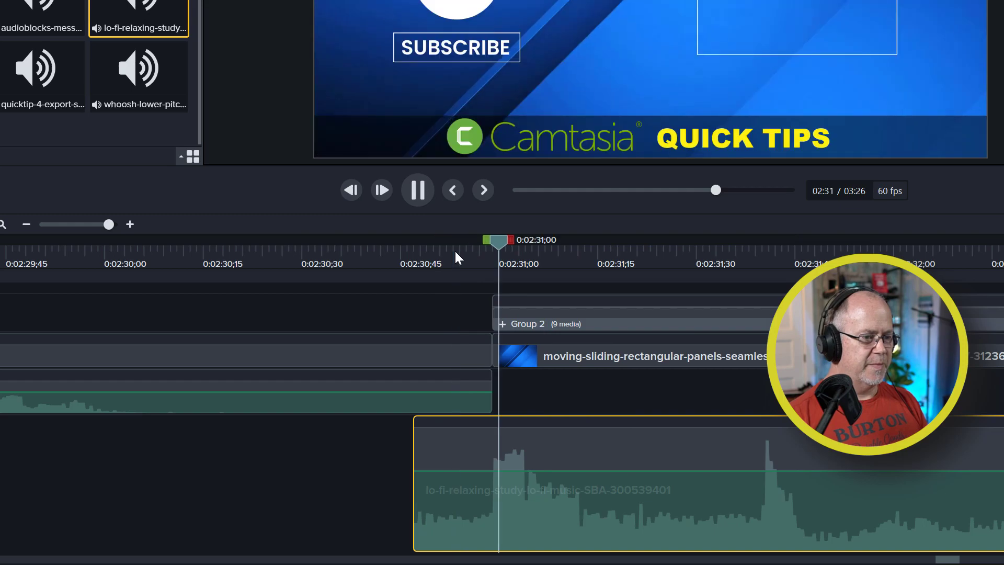
key("space")
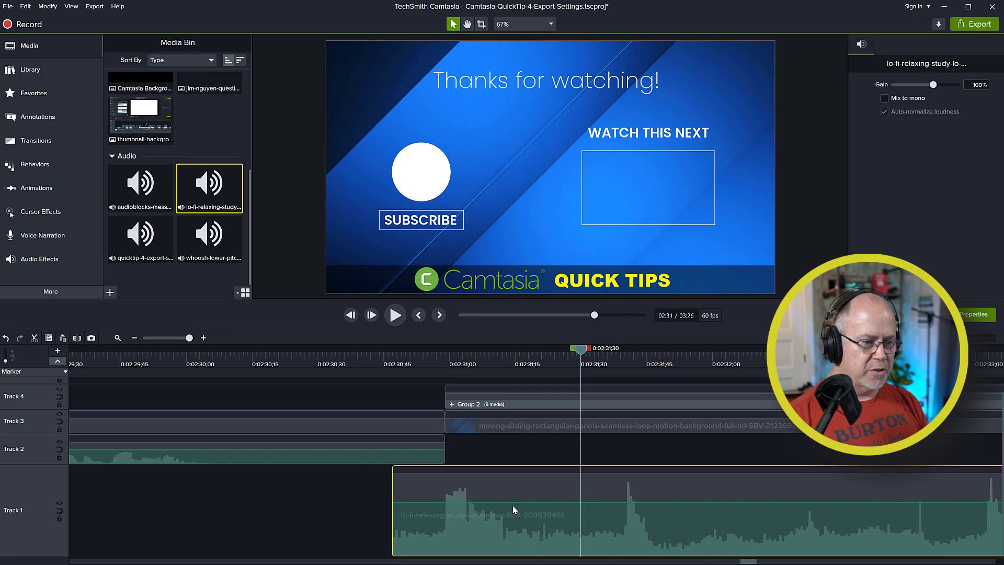
Step: Drag the music clip's left edge earlier and preview it from about 2:27
left_click_drag(191, 341, 179, 340)
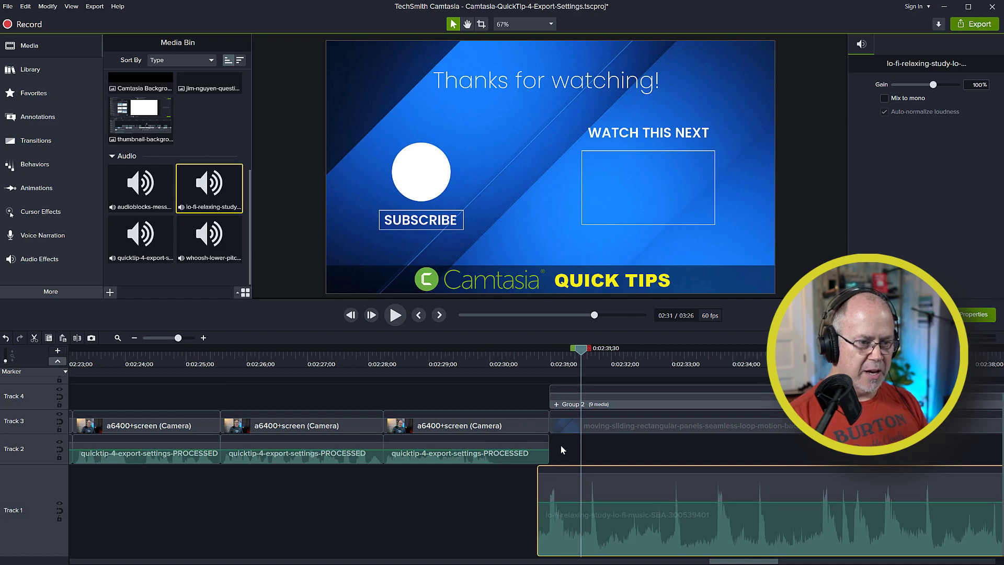
left_click_drag(537, 528, 479, 522)
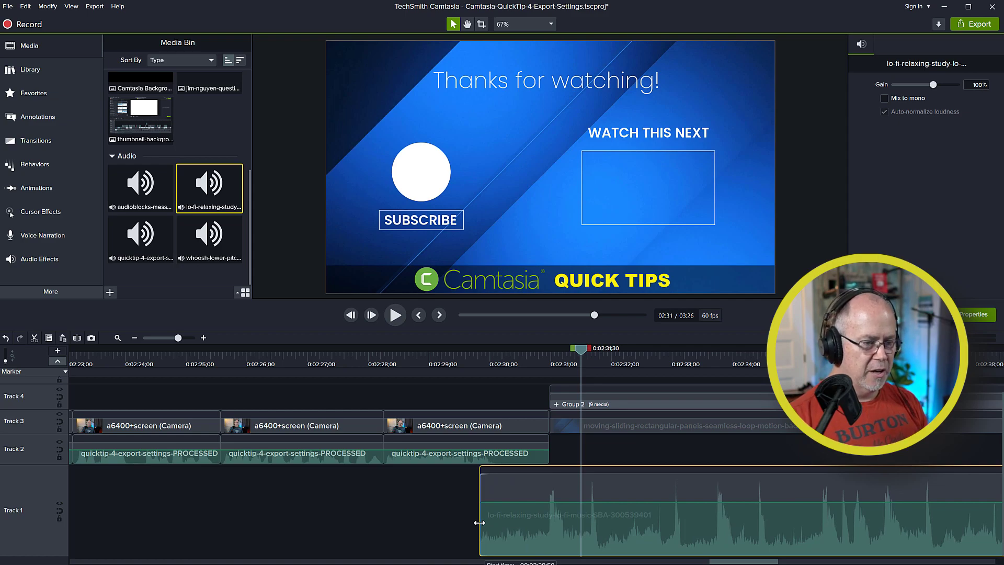
left_click_drag(479, 523, 387, 509)
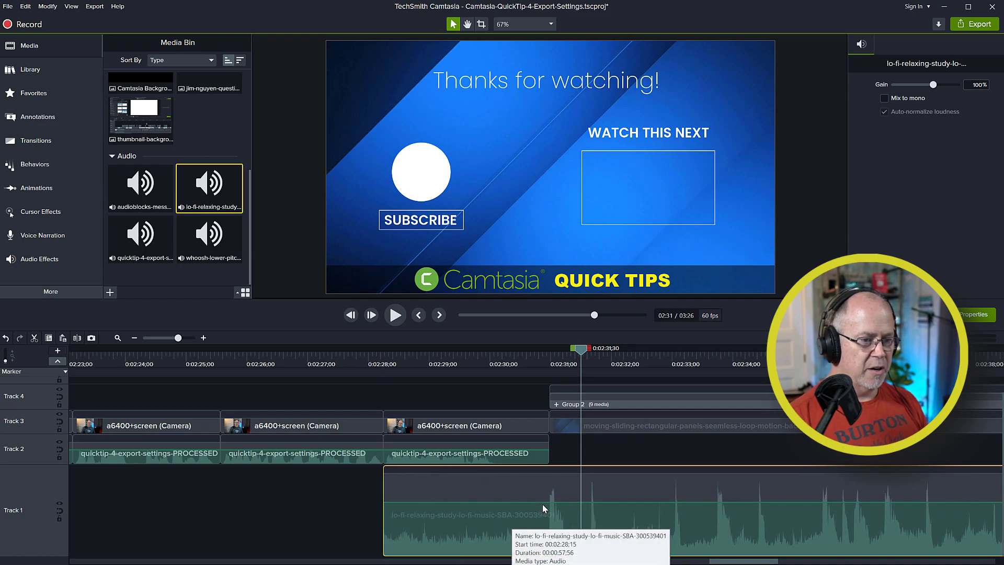
left_click(353, 353)
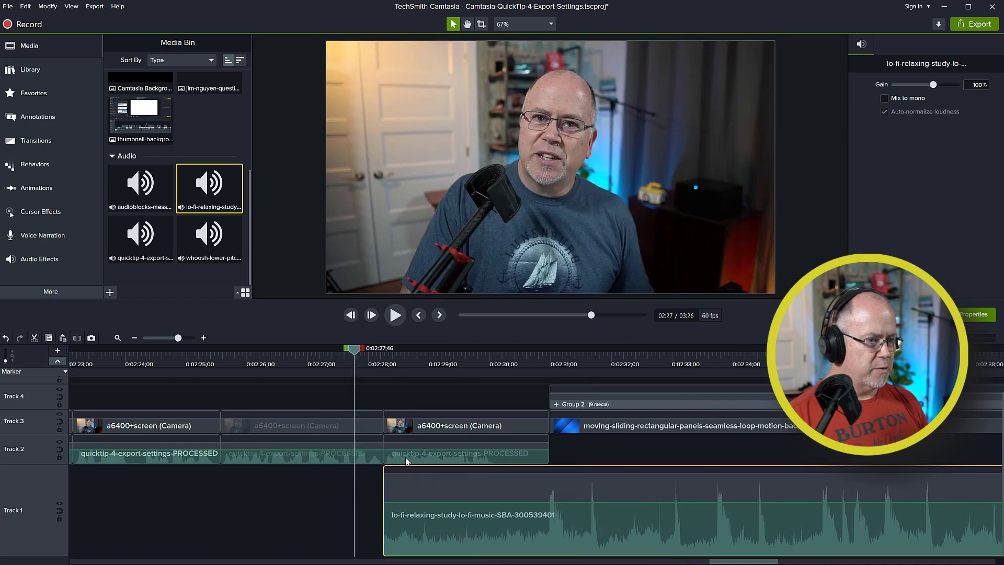
key("space")
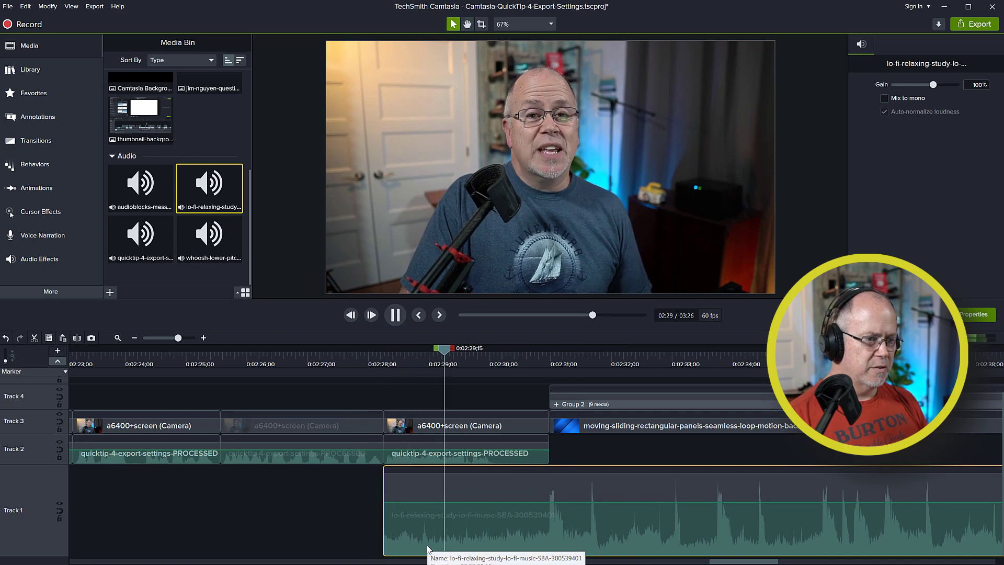
key("space")
Step: Preview from 2:25 and extend the music's start to the playhead at 2:25;31
left_click(192, 362)
key("space")
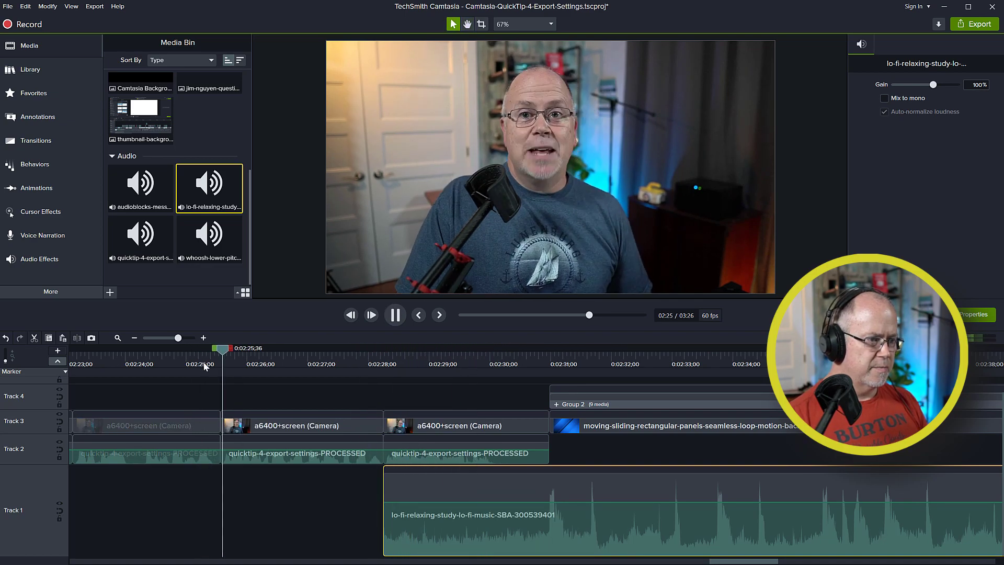
key("space")
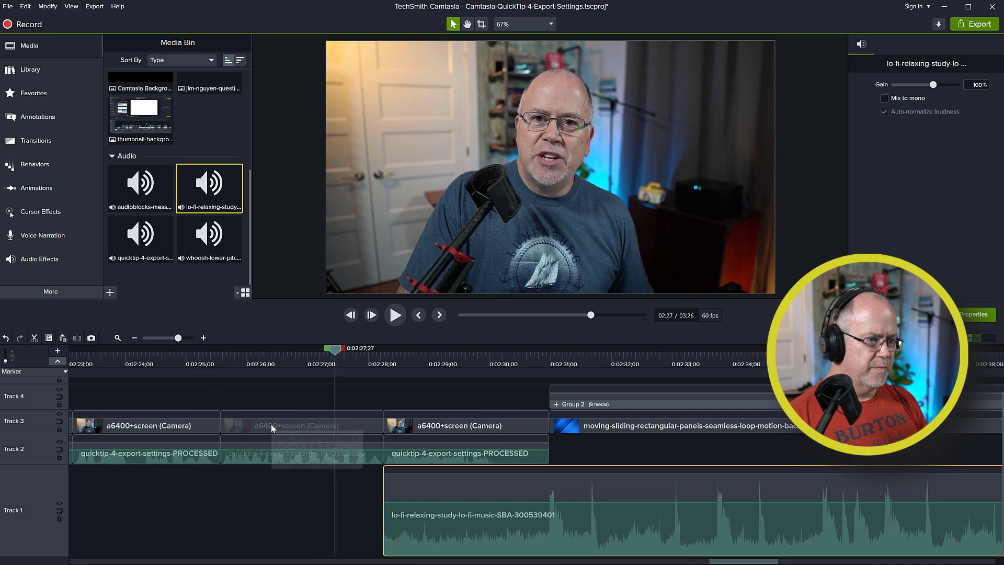
left_click(224, 363)
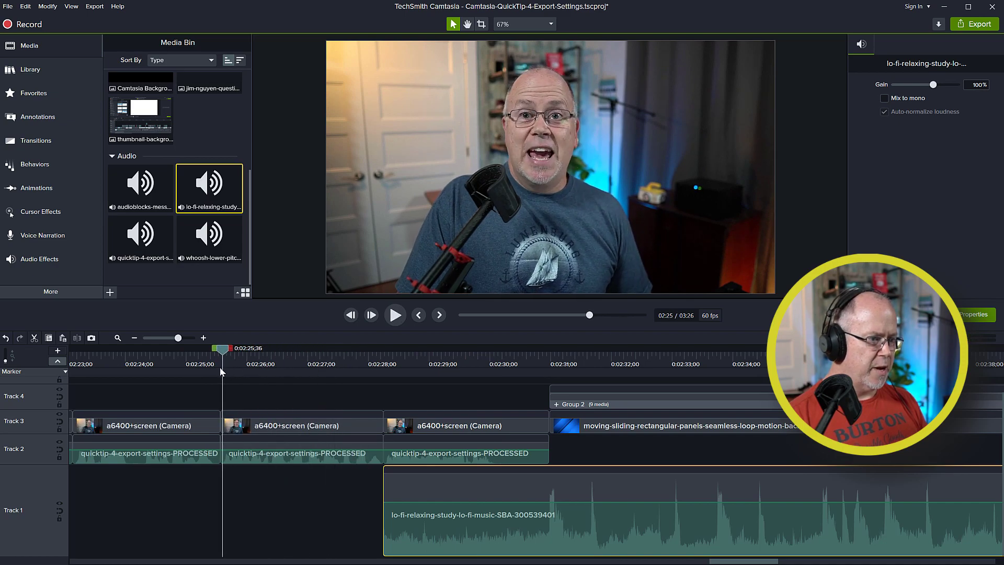
left_click_drag(384, 523, 220, 511)
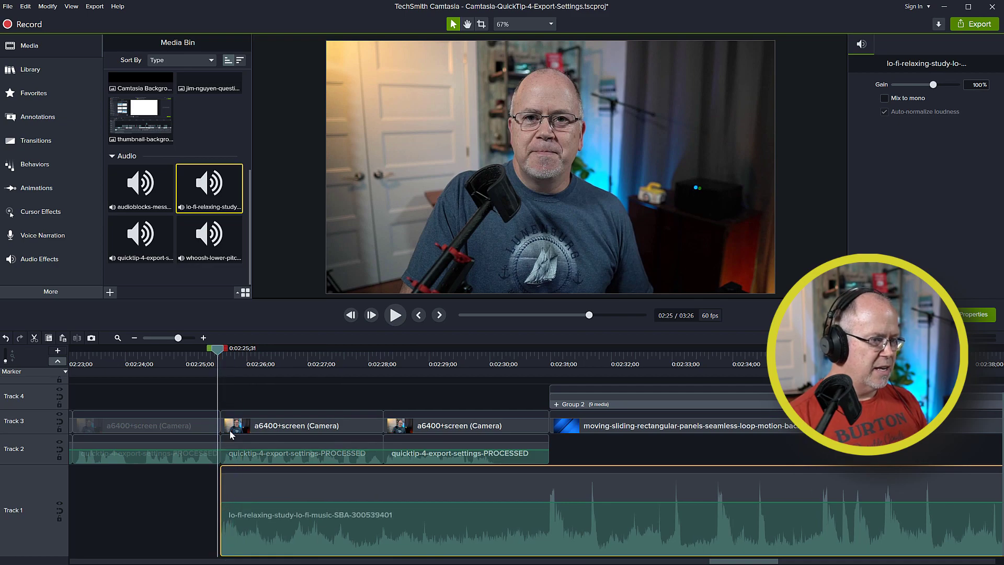
left_click(219, 358)
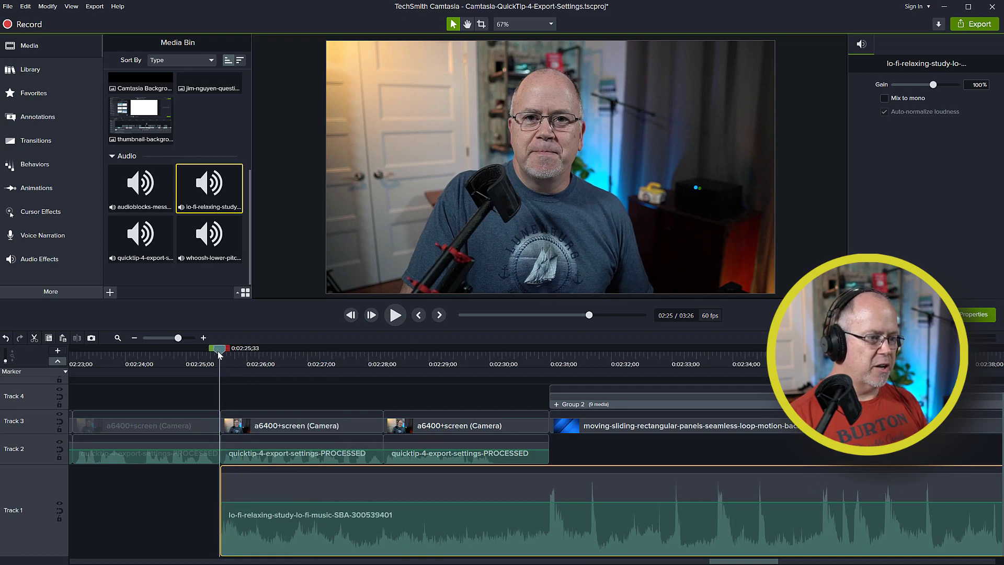
Step: Add two audio points, fade the music in from silence, and lower it to 20% under the speech
right_click(234, 502)
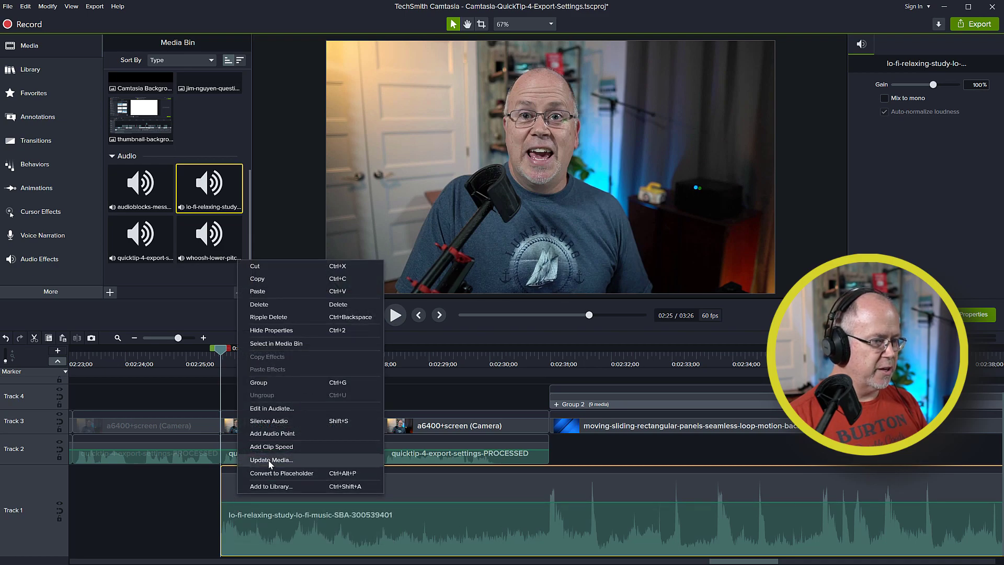
left_click(273, 434)
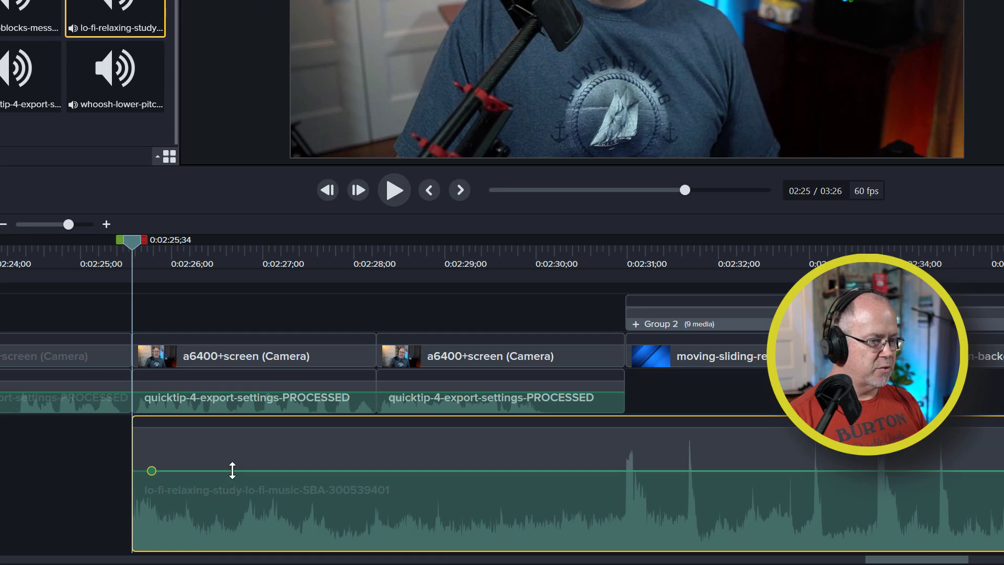
right_click(233, 469)
left_click(281, 368)
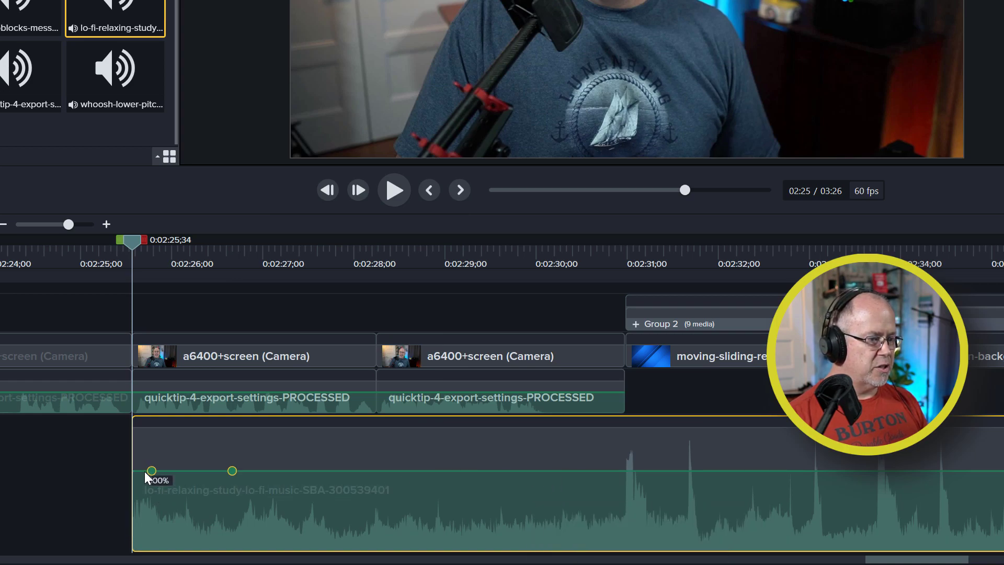
left_click_drag(151, 472, 110, 544)
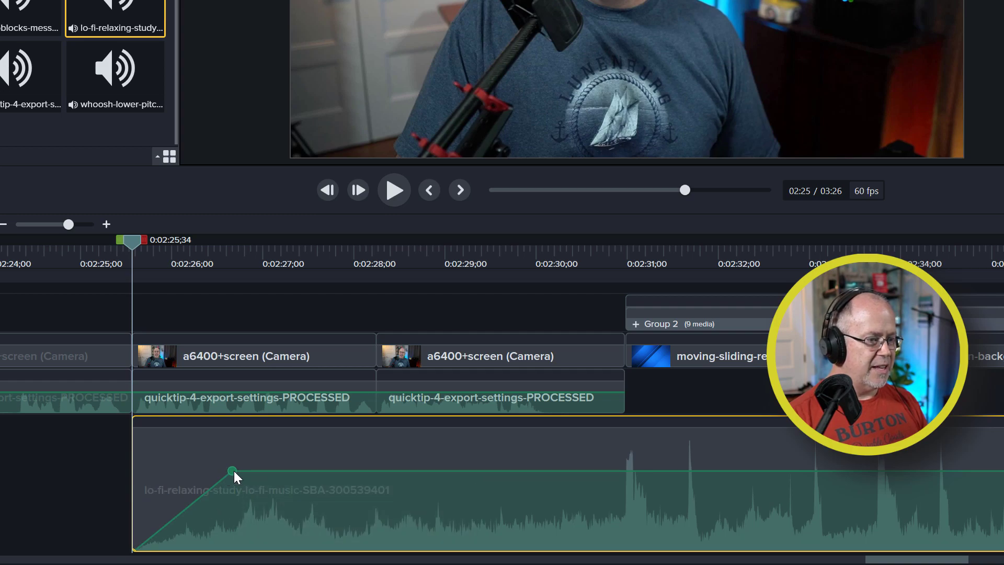
left_click_drag(253, 470, 262, 536)
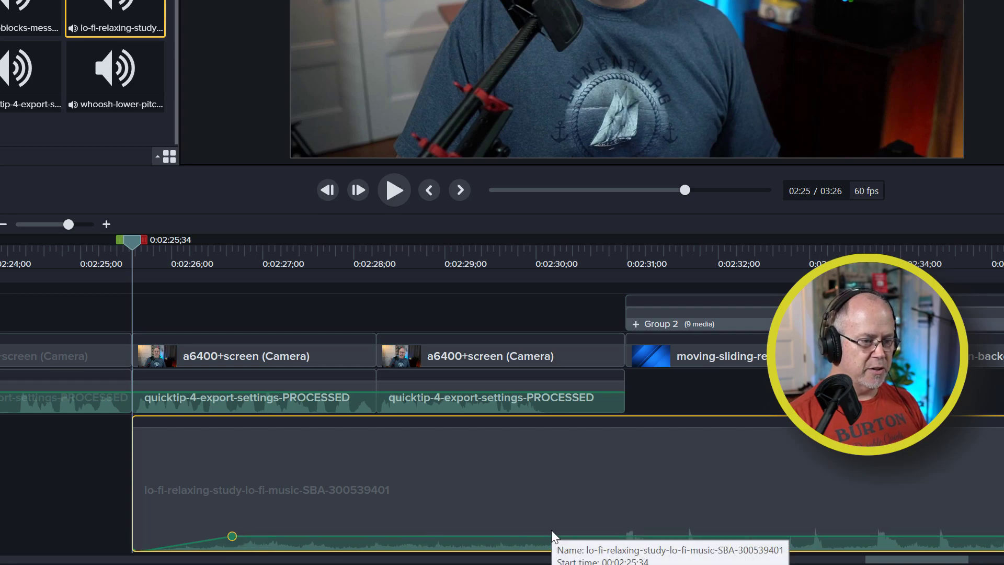
Step: Add two audio points before the end screen and raise the music back to full volume after them
right_click(602, 534)
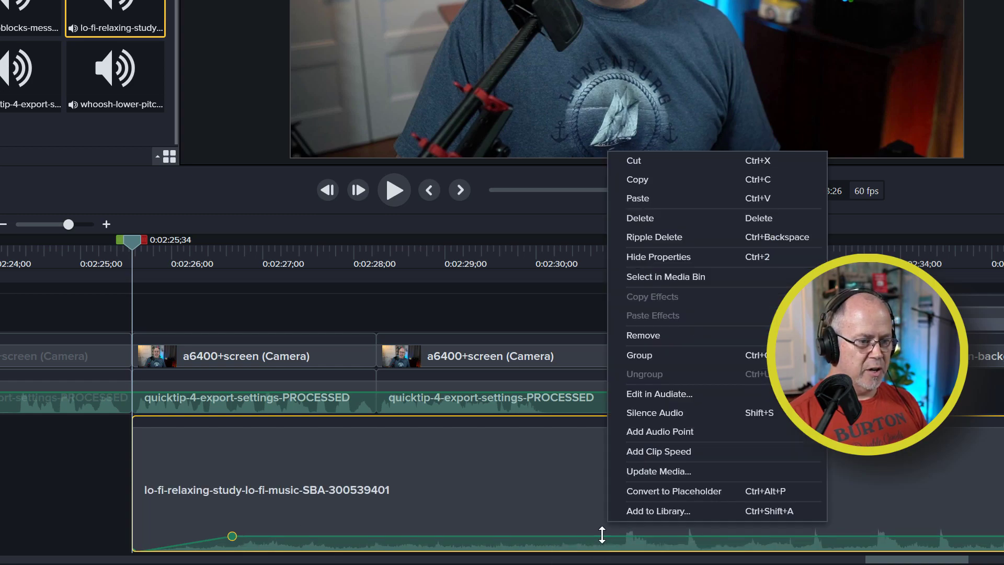
left_click(654, 432)
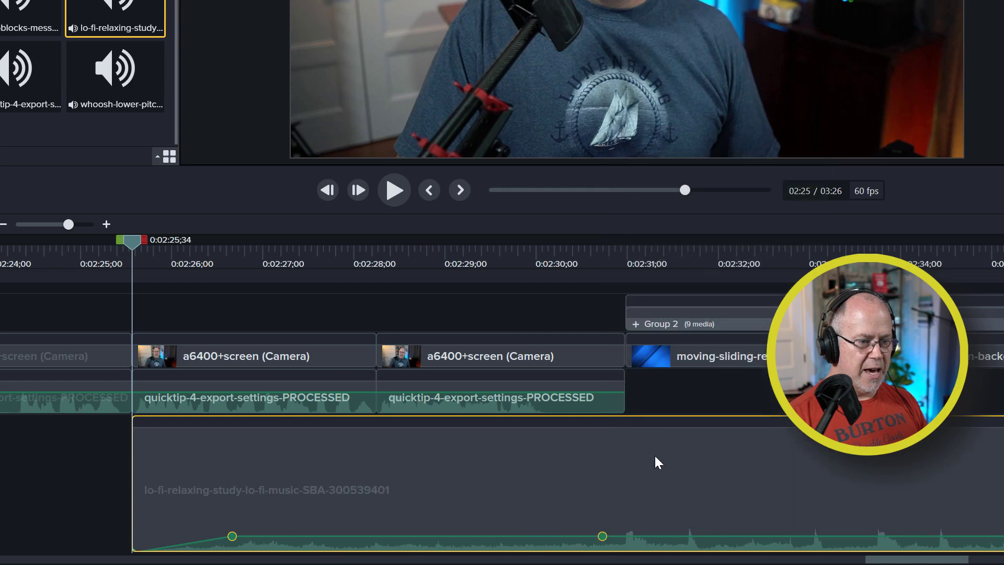
right_click(623, 534)
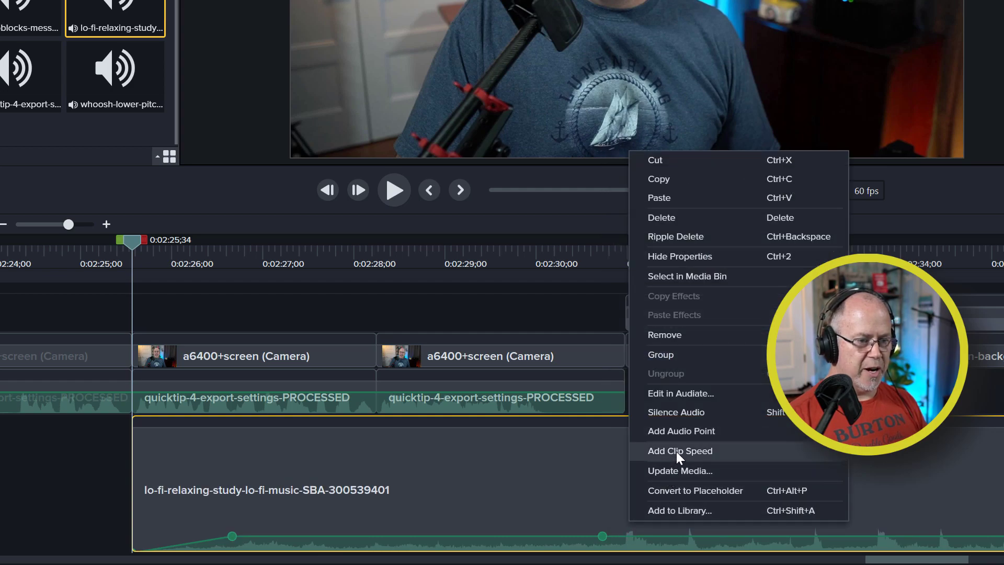
left_click(676, 432)
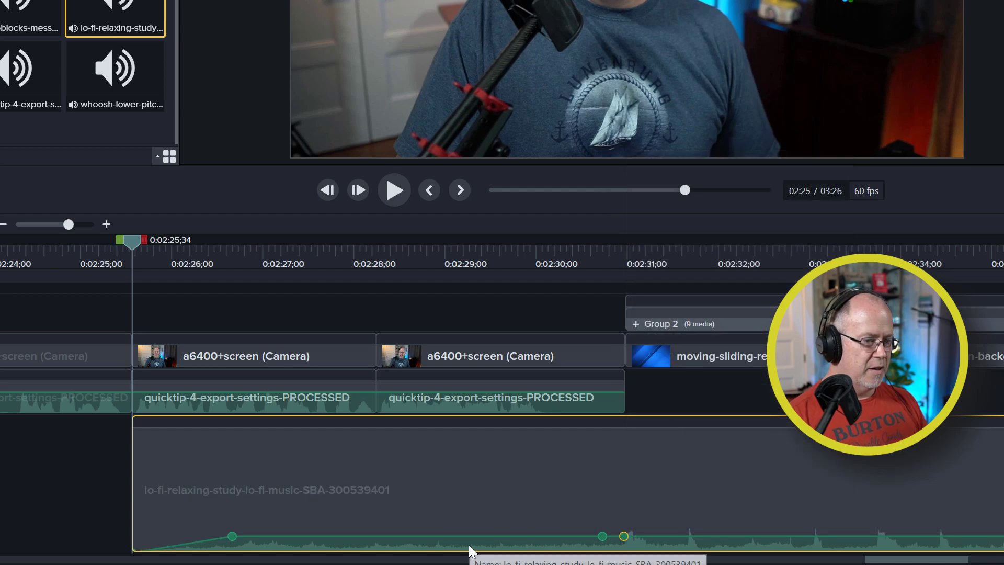
left_click_drag(659, 533, 670, 468)
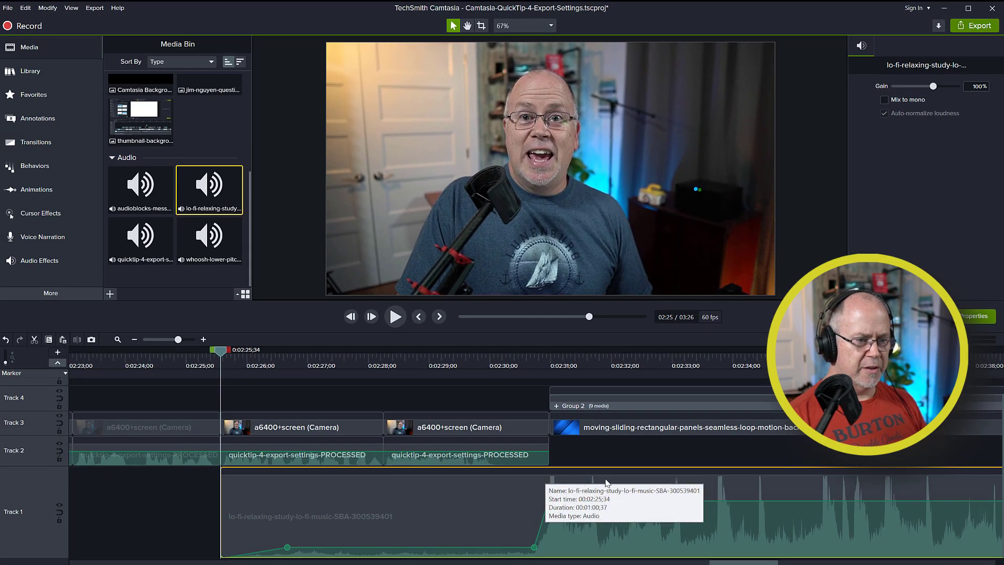
left_click_drag(577, 502, 580, 504)
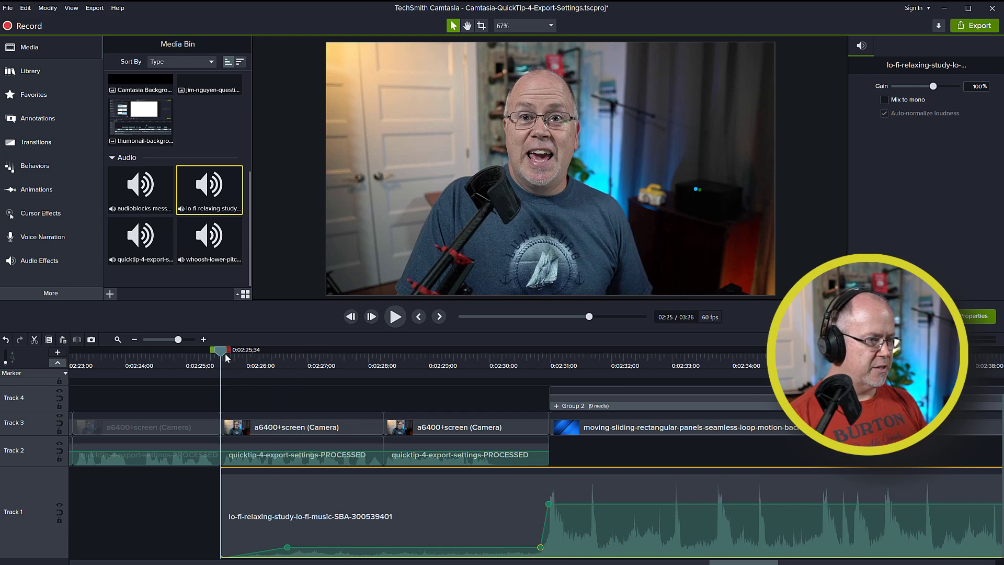
left_click_drag(222, 351, 214, 357)
key("space")
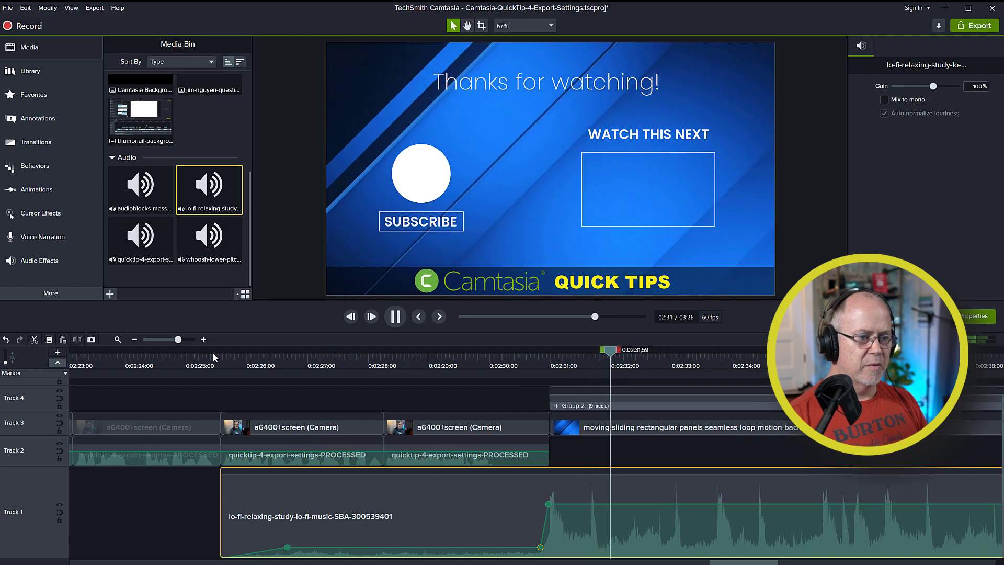
key("space")
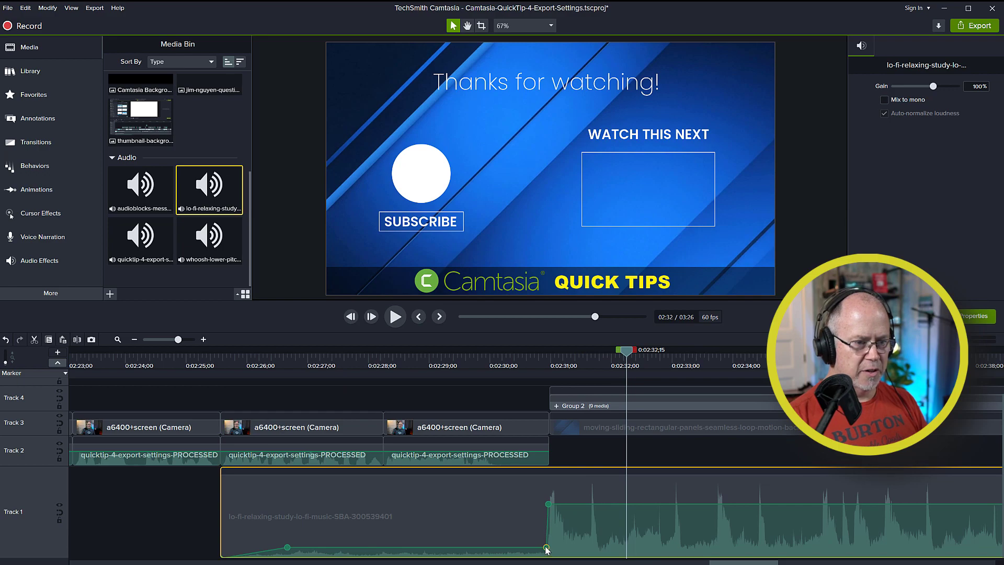
left_click(479, 360)
key("space")
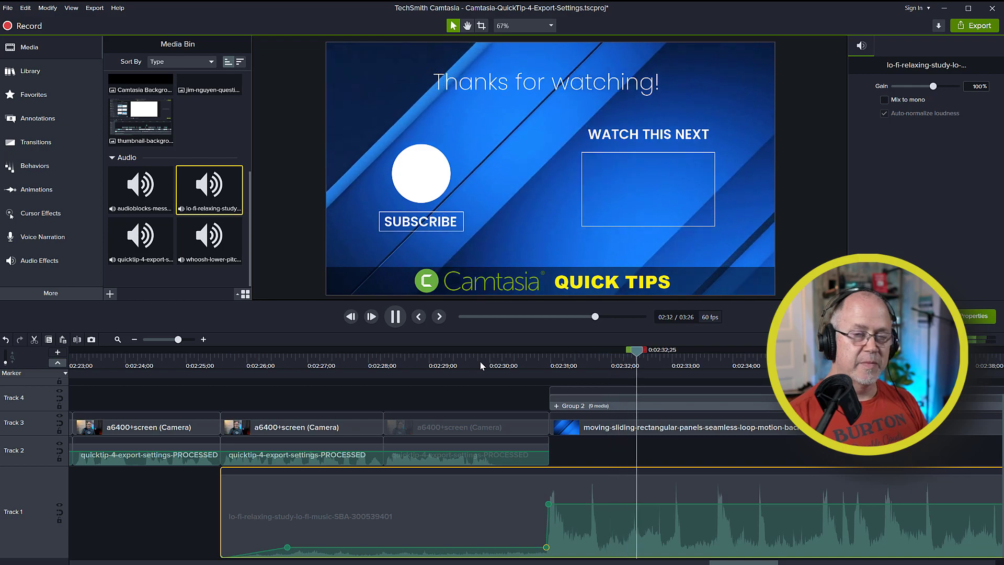
key("space")
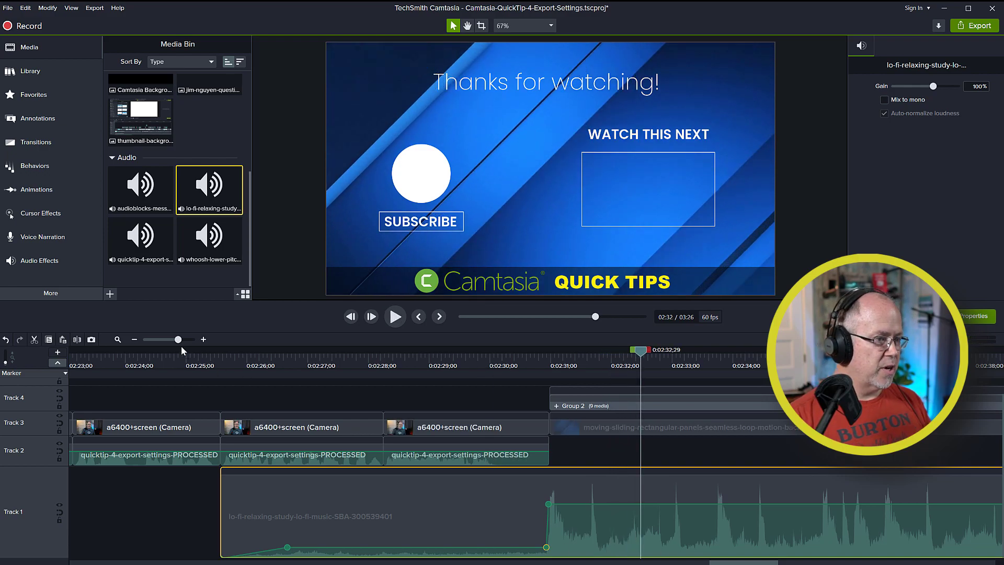
Step: Place the playhead exactly at the video's end at 0:02:50
left_click_drag(174, 343, 173, 343)
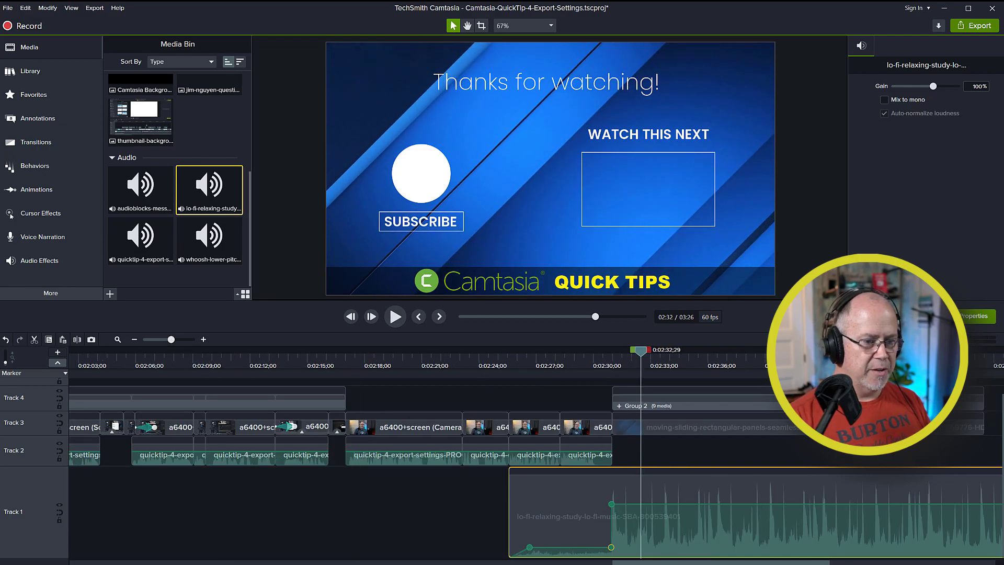
scroll(598, 430, "right", 10)
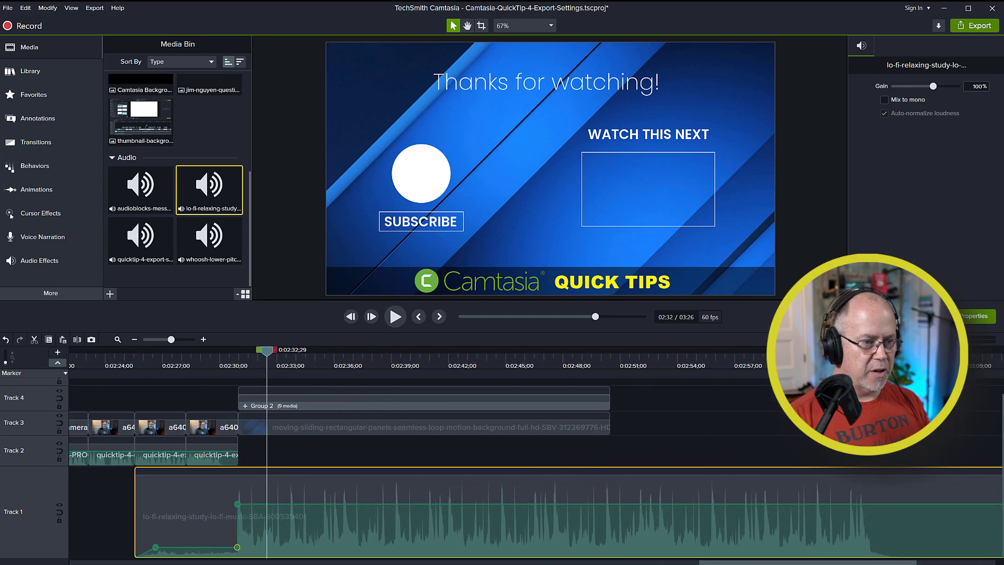
left_click(602, 365)
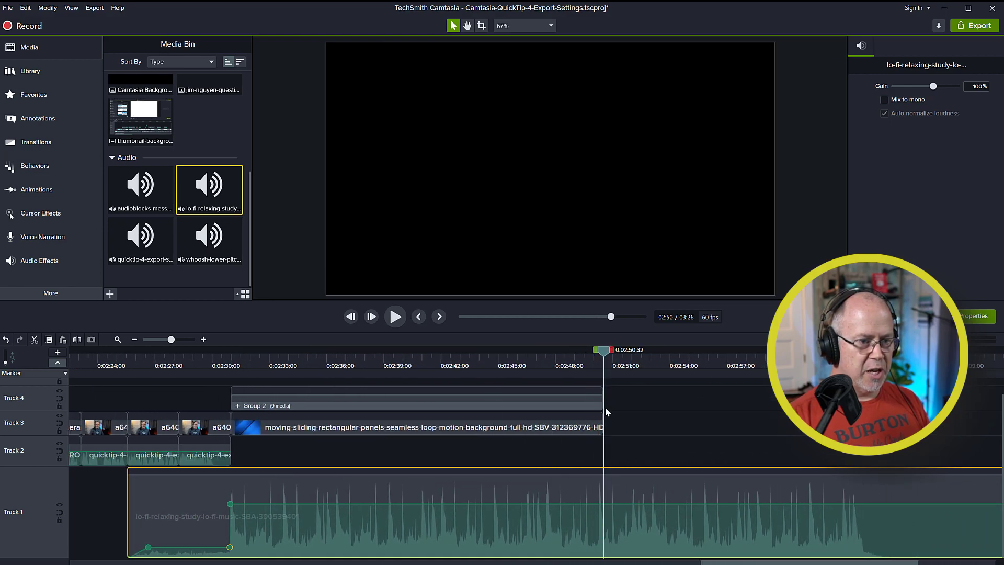
left_click_drag(595, 362, 622, 443)
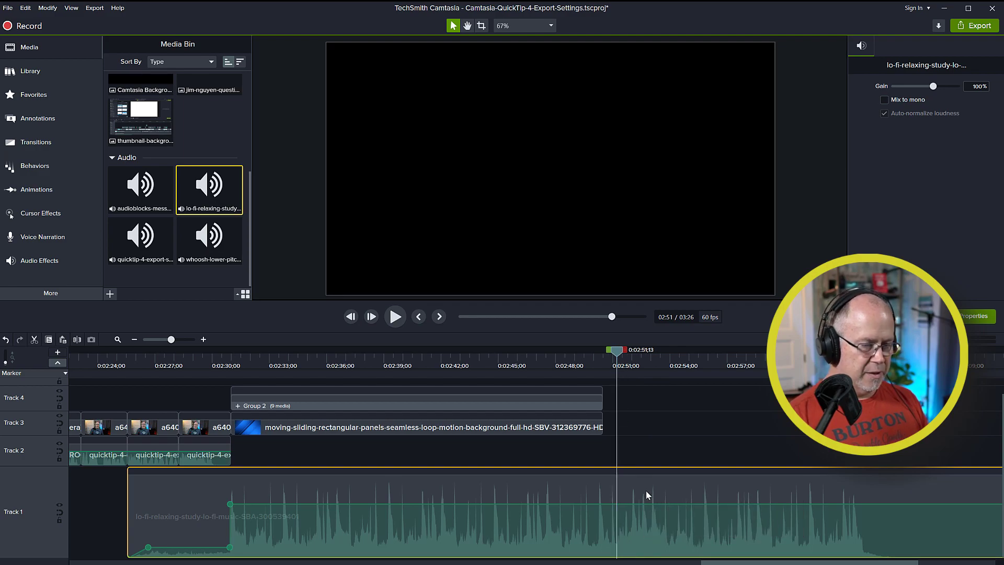
Step: Split the music there, delete and trim the part past the end, and play back the ending
key("s")
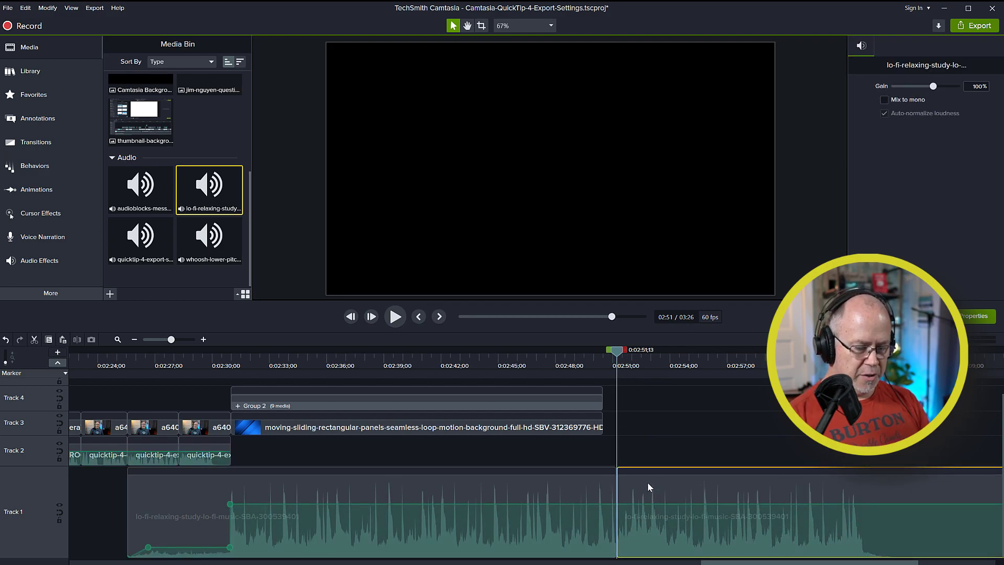
key("Delete")
left_click_drag(616, 490, 605, 491)
left_click_drag(617, 353, 562, 374)
key("space")
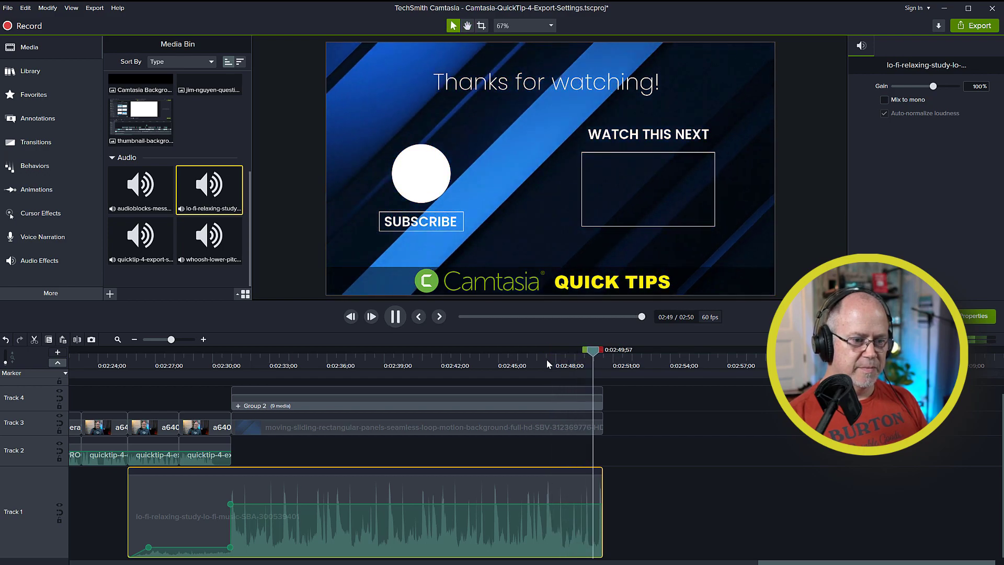
Step: Add two audio points near the end and pull the final one down to silence
left_click(561, 357)
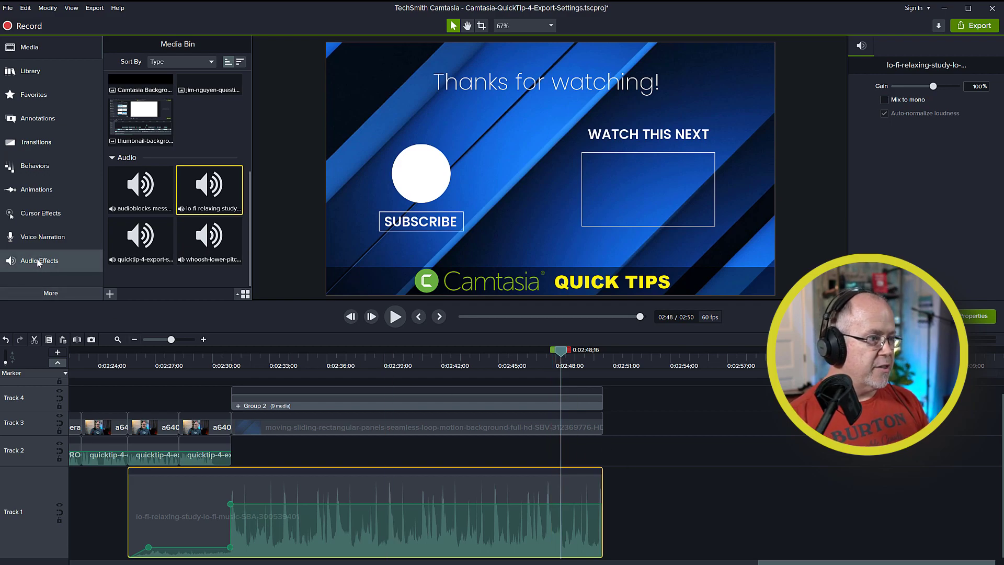
right_click(568, 503)
left_click(606, 434)
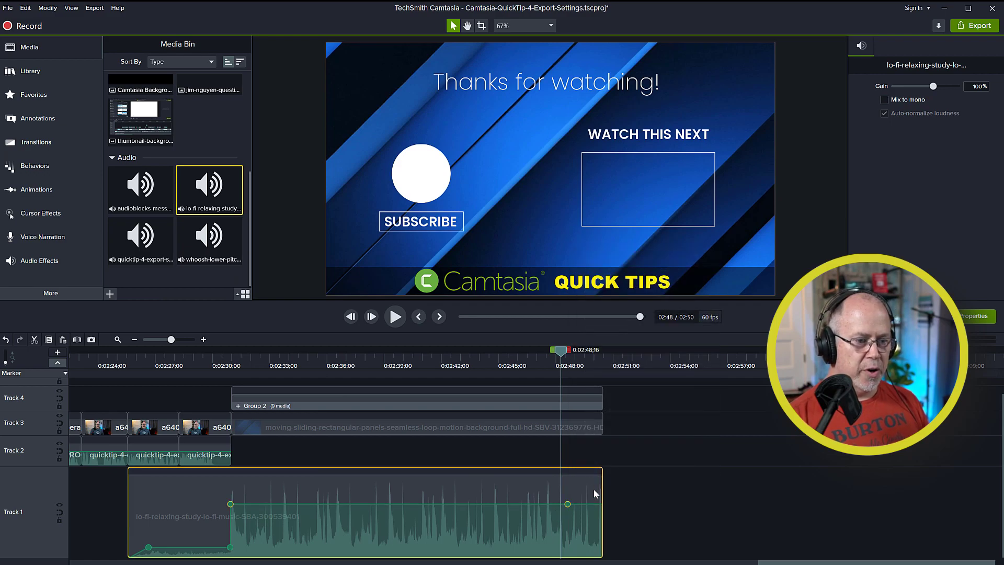
right_click(589, 502)
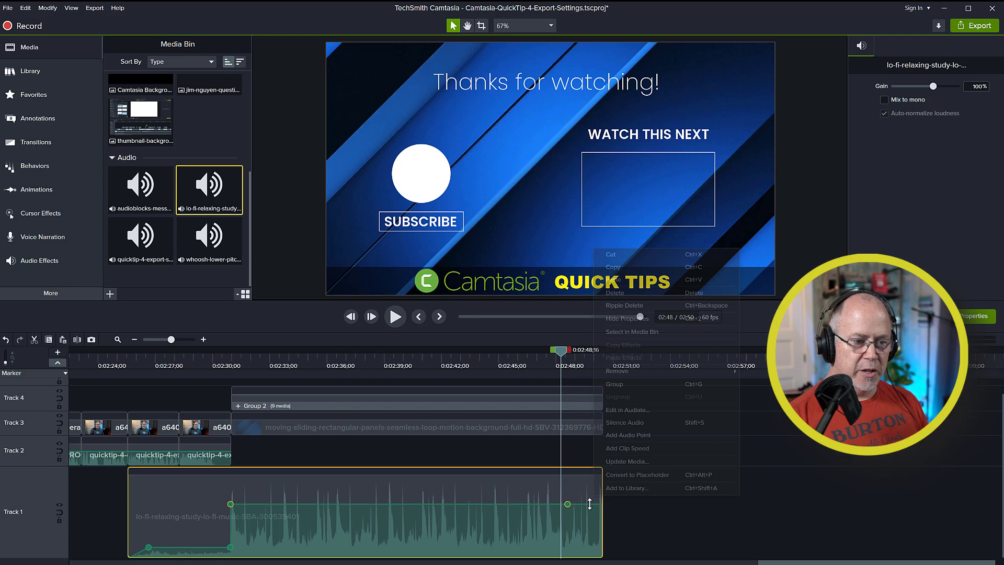
left_click(628, 436)
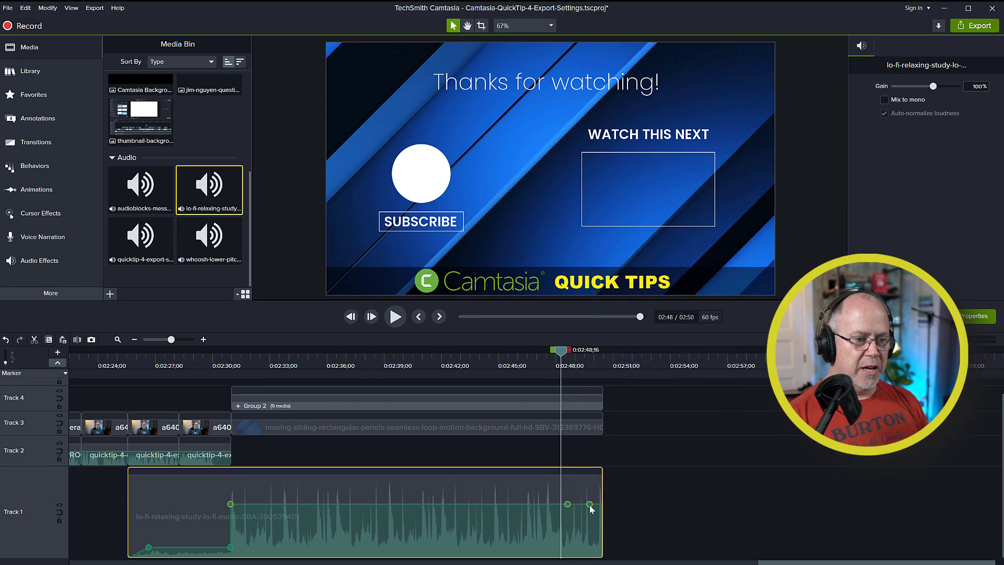
left_click_drag(589, 503, 606, 557)
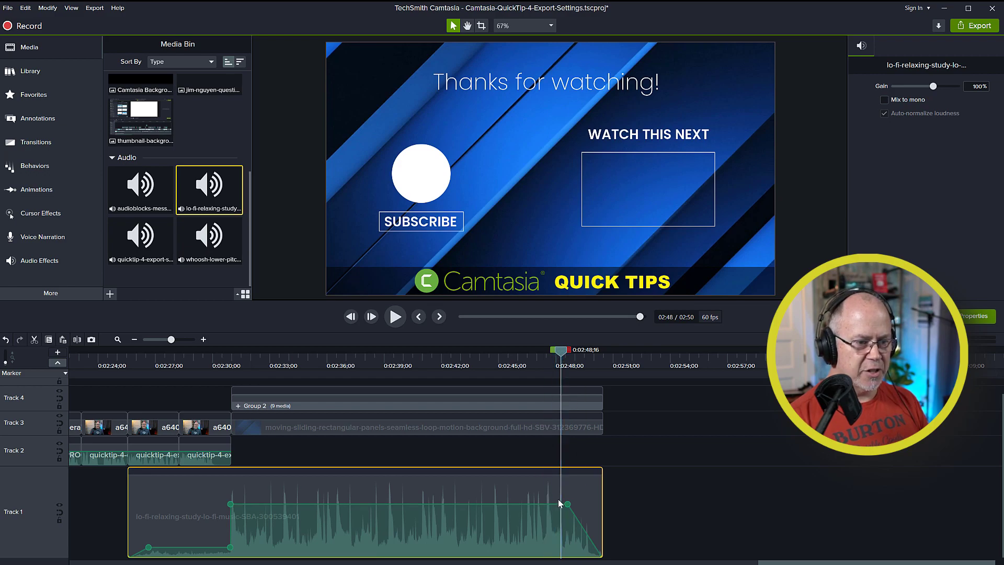
Step: Move the fade-out's start earlier to about 0:02:39
left_click_drag(567, 506, 383, 514)
key("ctrl+z")
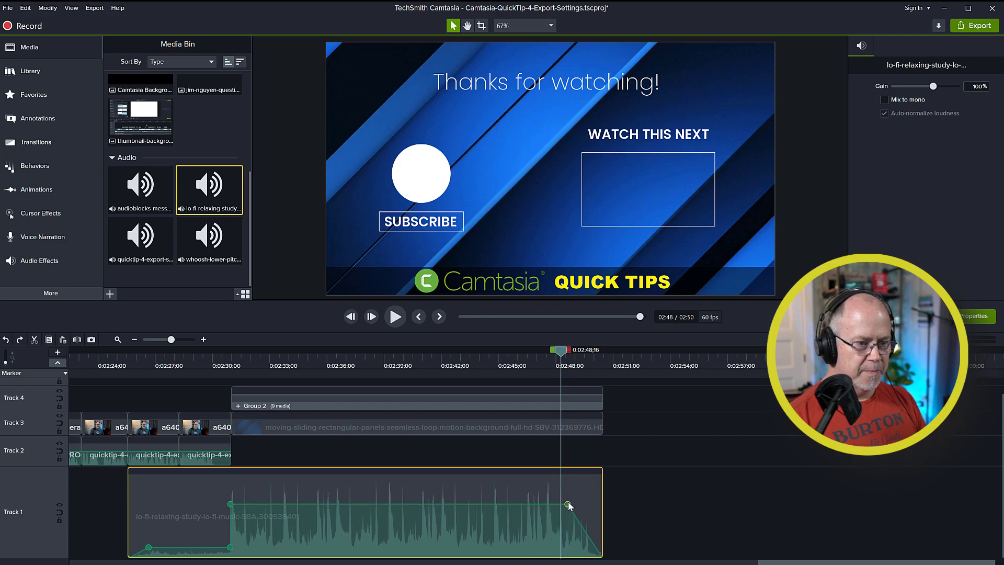
left_click_drag(567, 505, 399, 507)
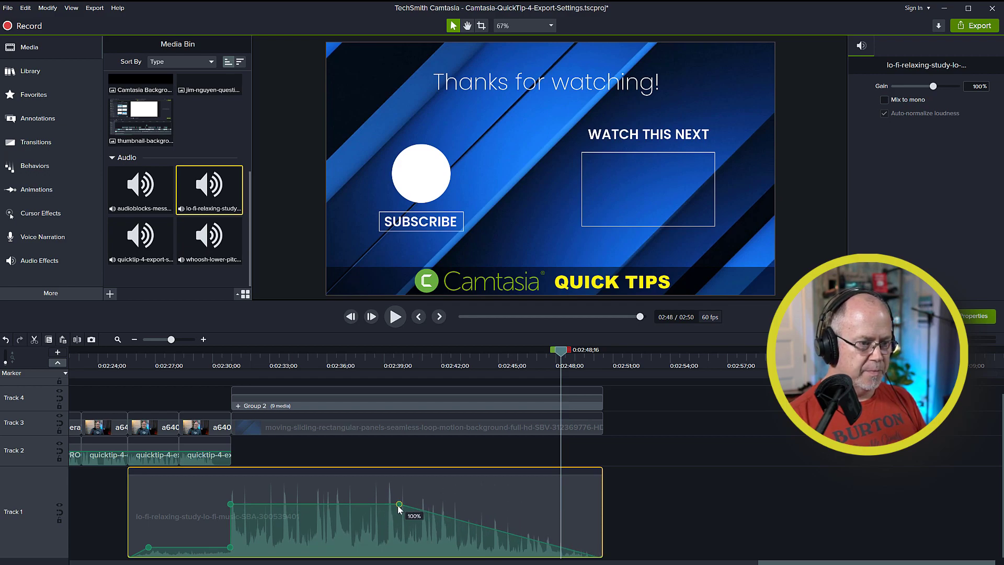
left_click(324, 360)
key("space")
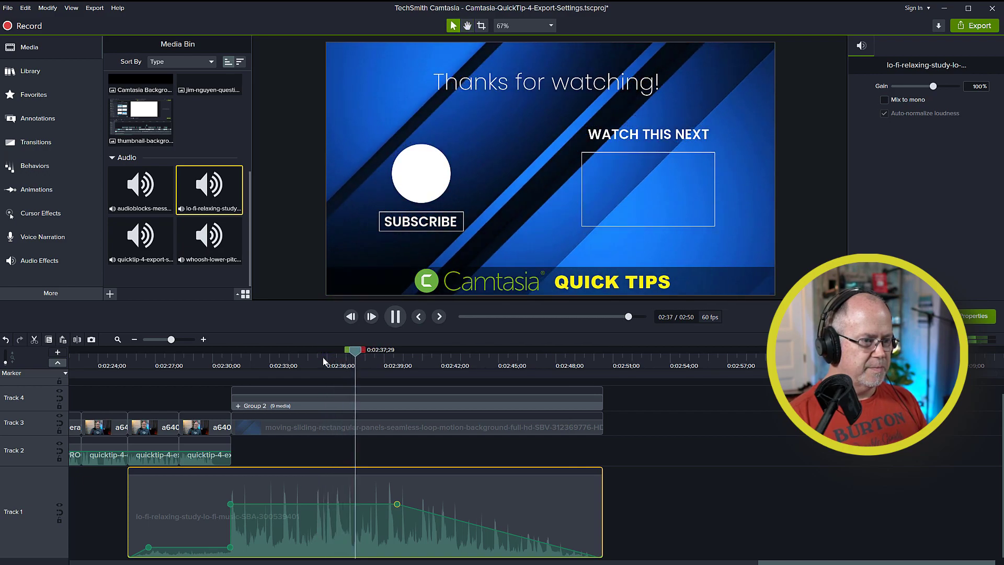